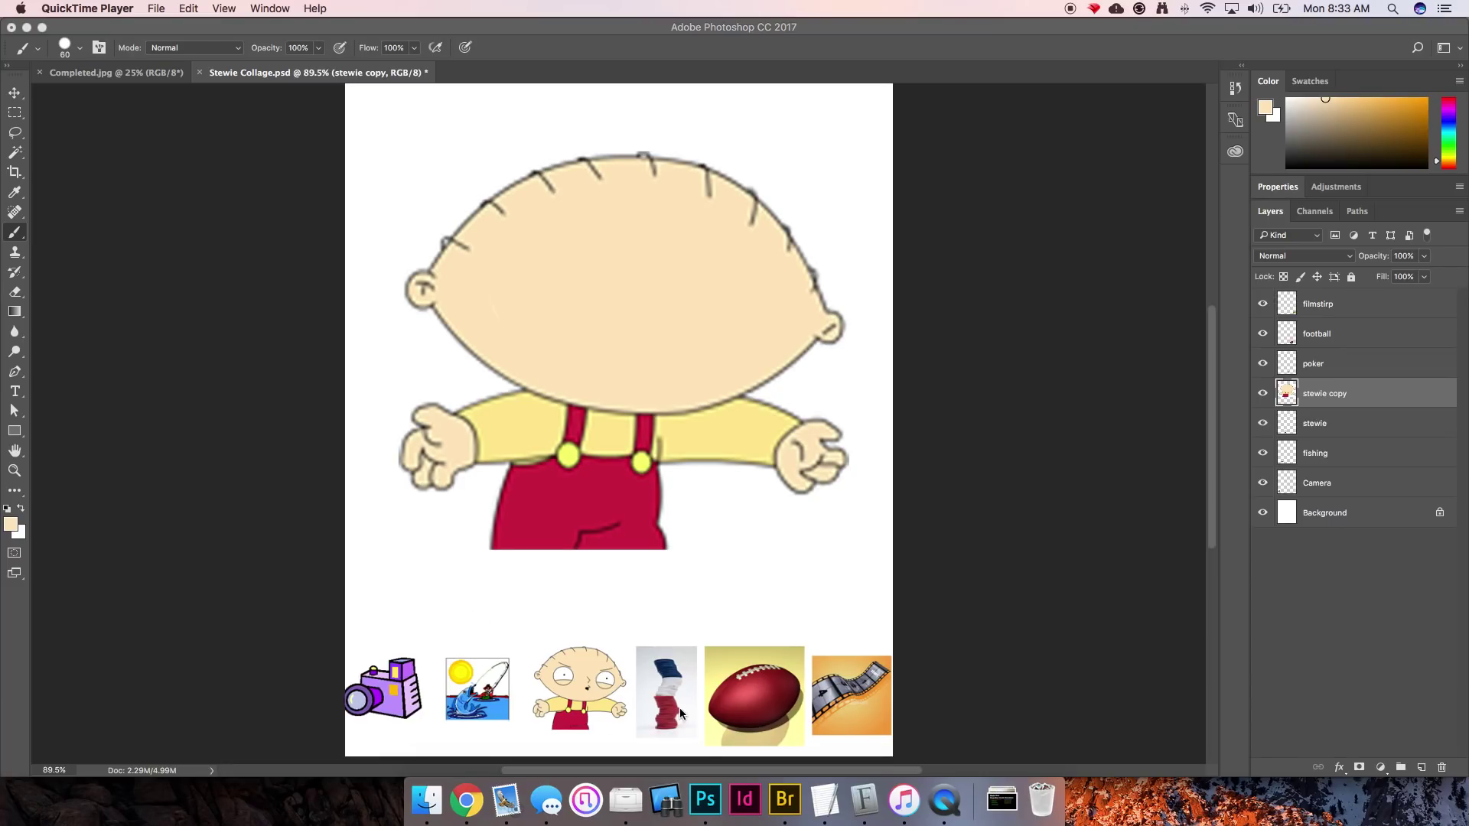
Step: With the Move tool, Option-drag the Camera layer's picture onto Stewie's head to make Camera copy
click(14, 92)
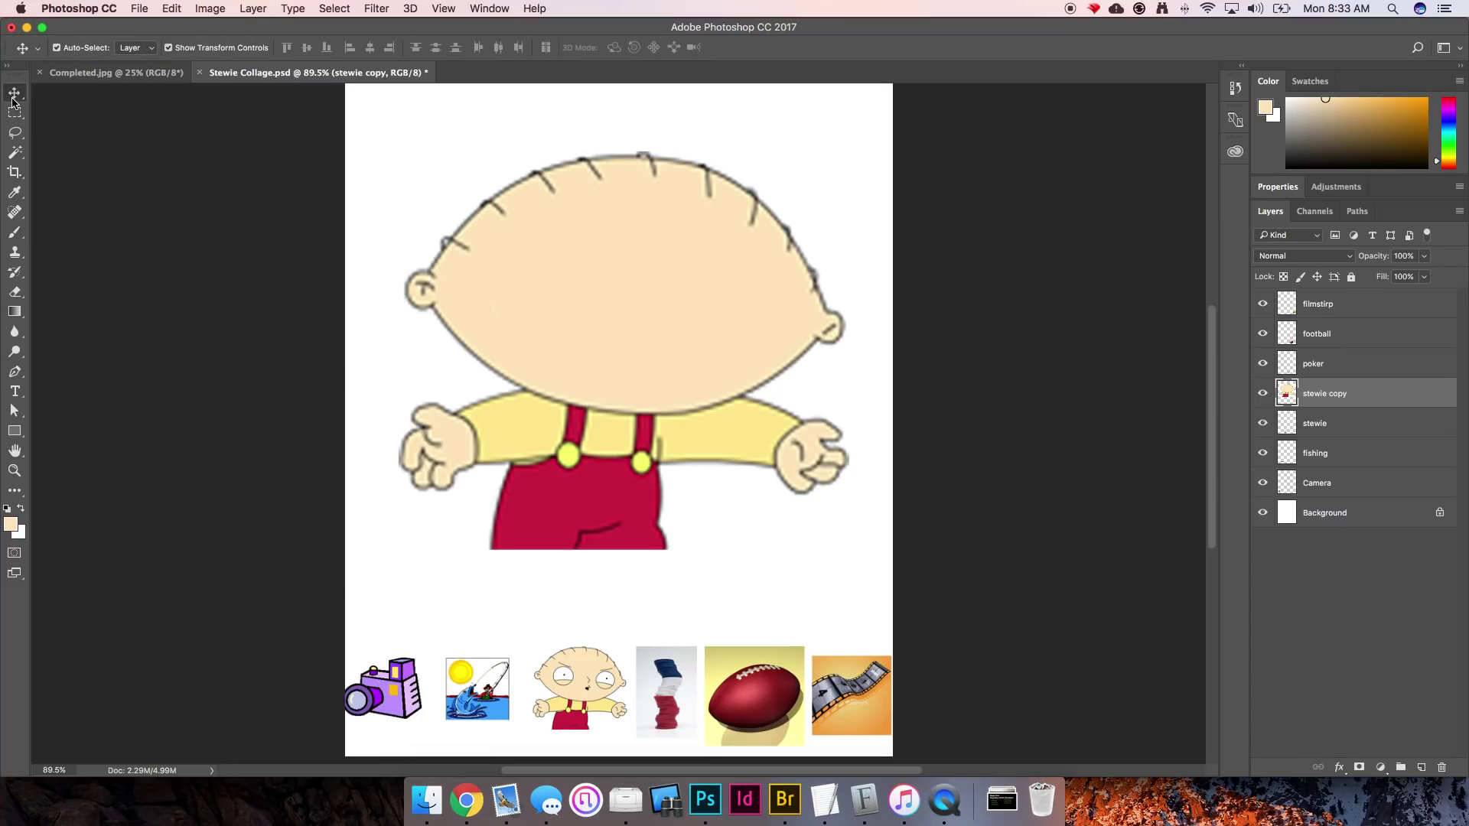
click(403, 708)
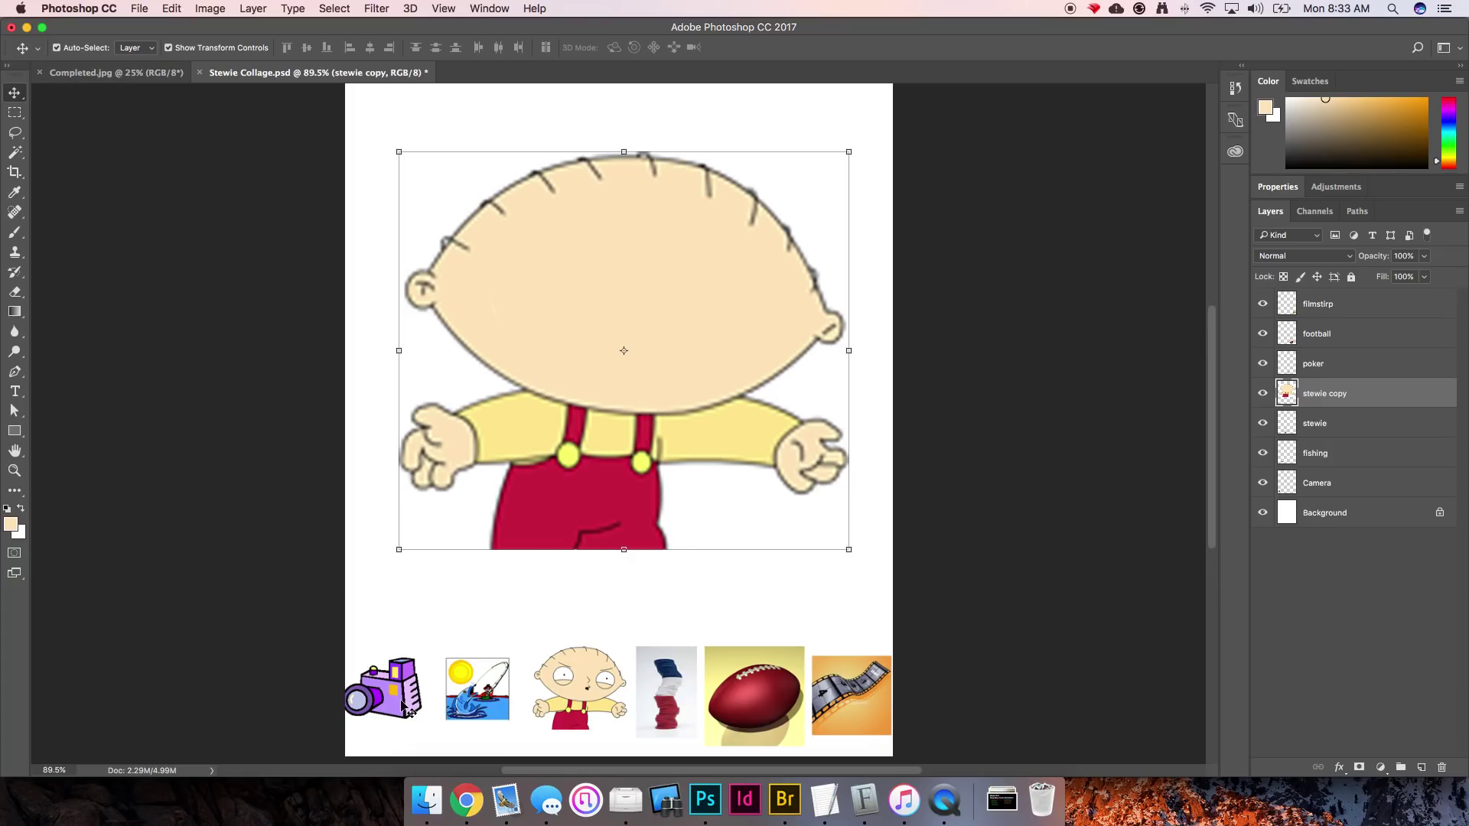
click(402, 707)
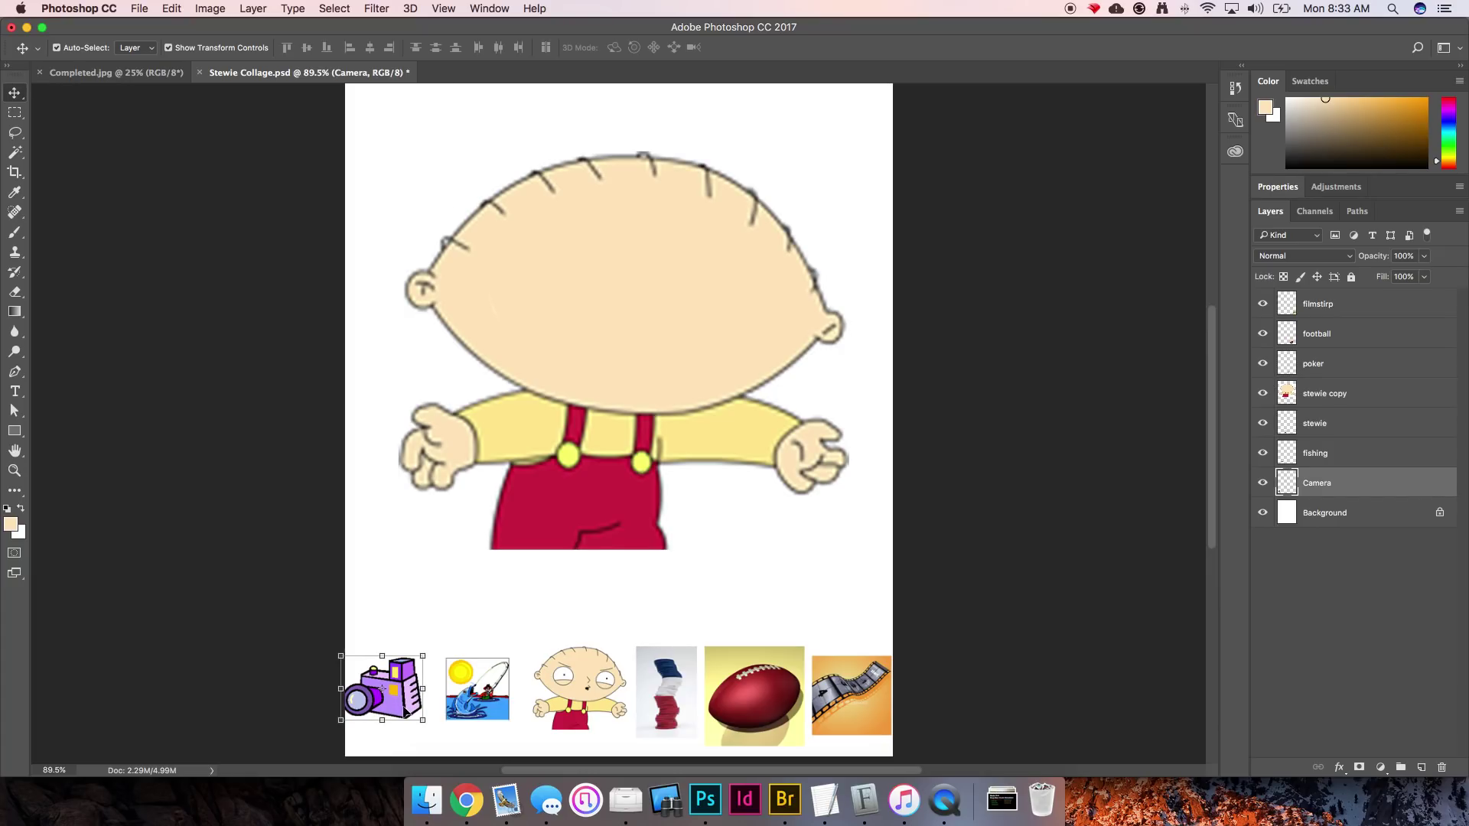
key(super)
drag(411, 708, 702, 253)
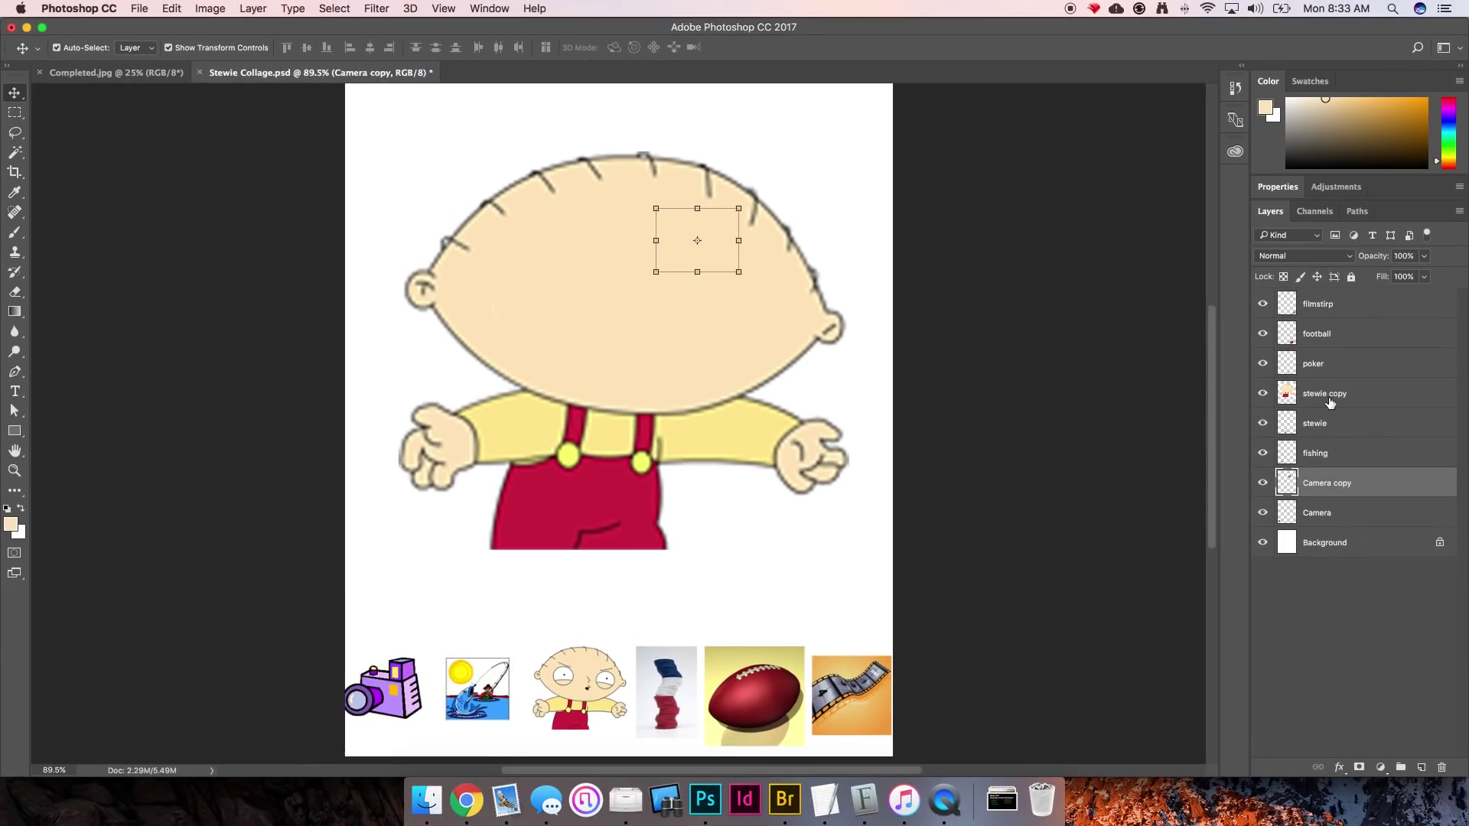
Step: Move Camera copy to the top of the stack and stewie copy above Background, then zoom onto the camera
click(1307, 405)
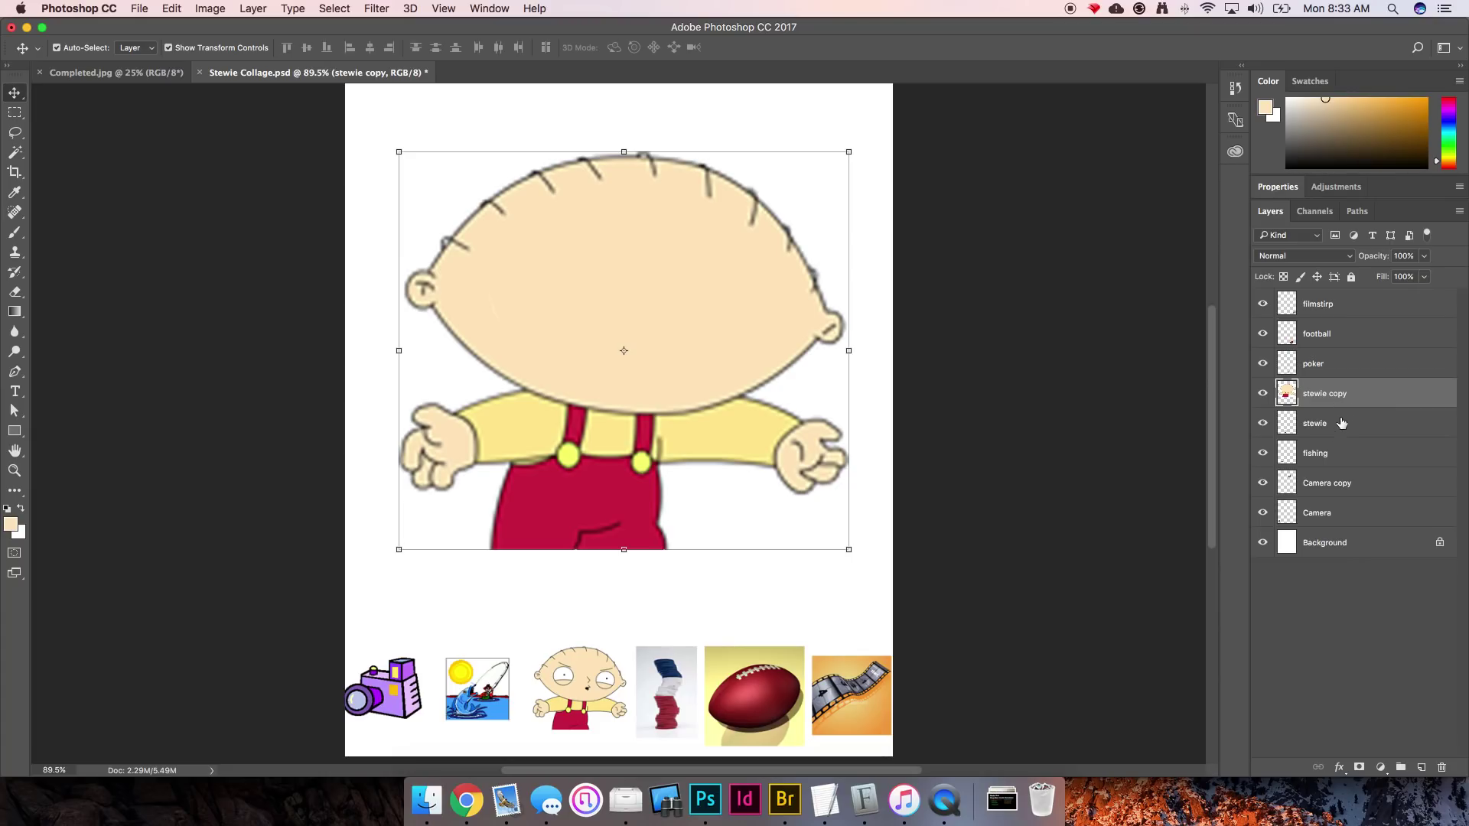
click(1335, 490)
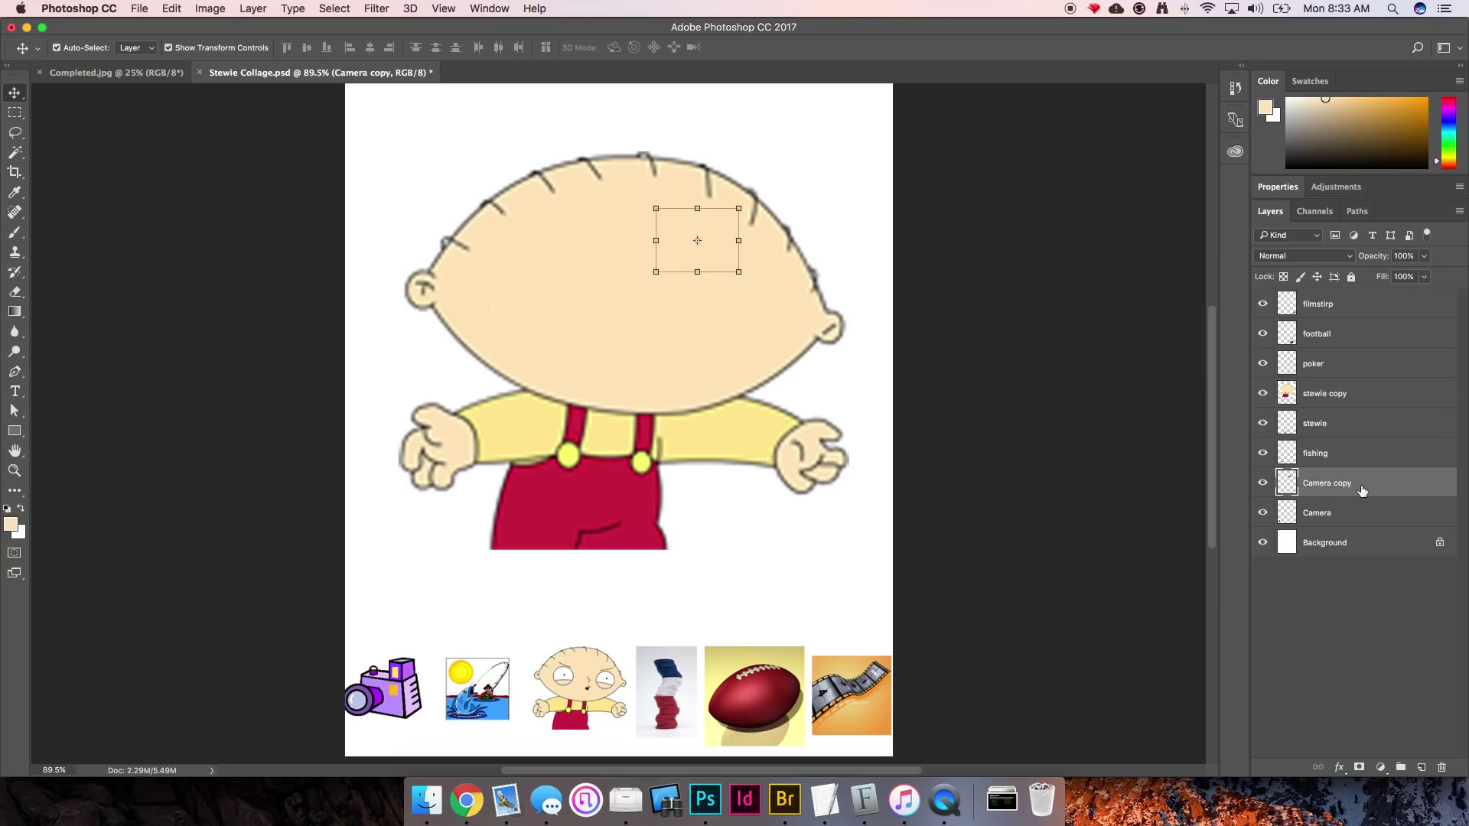
drag(1362, 490, 1369, 304)
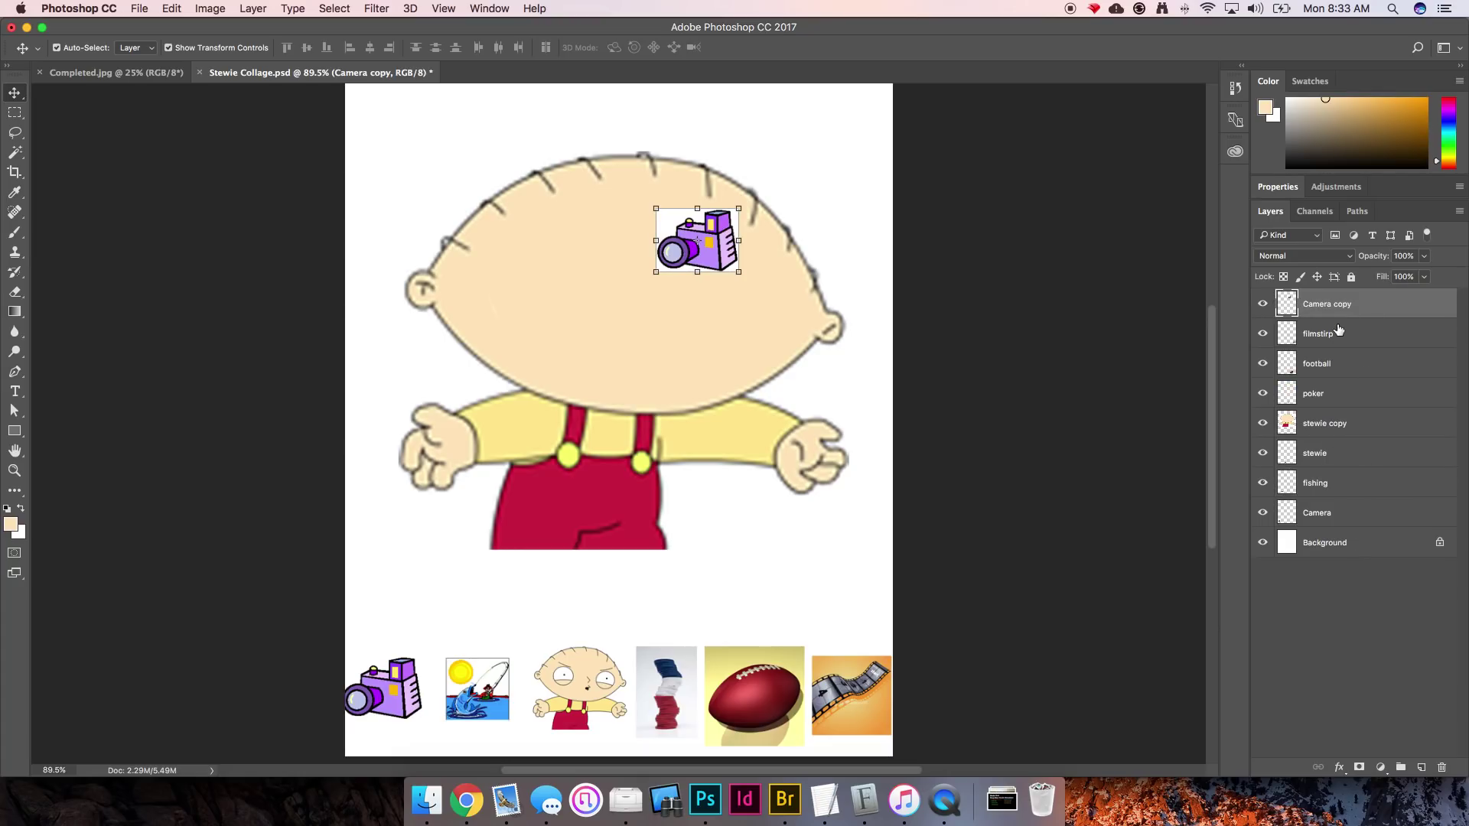
click(1350, 426)
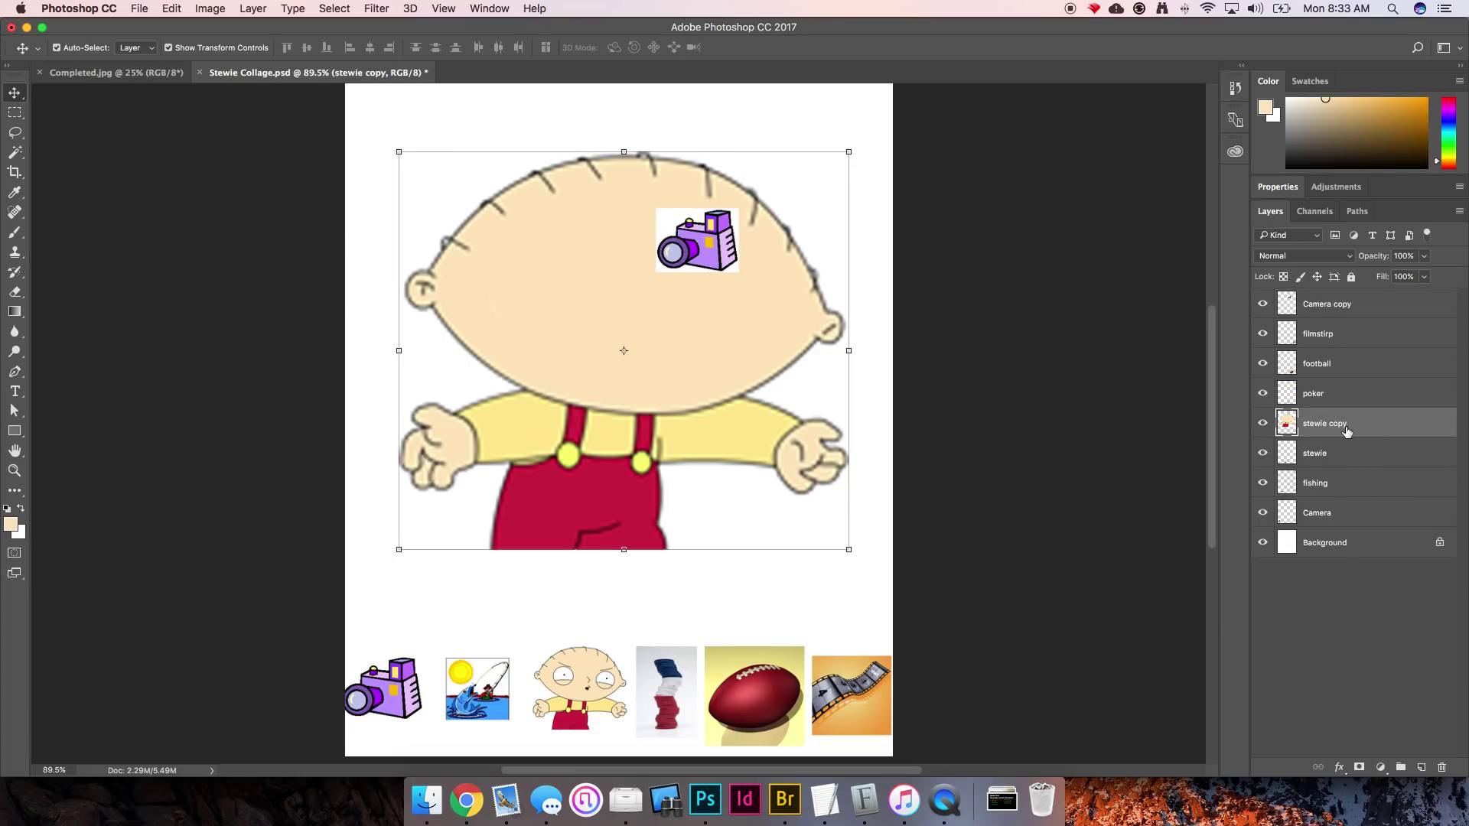
drag(1361, 429, 1366, 529)
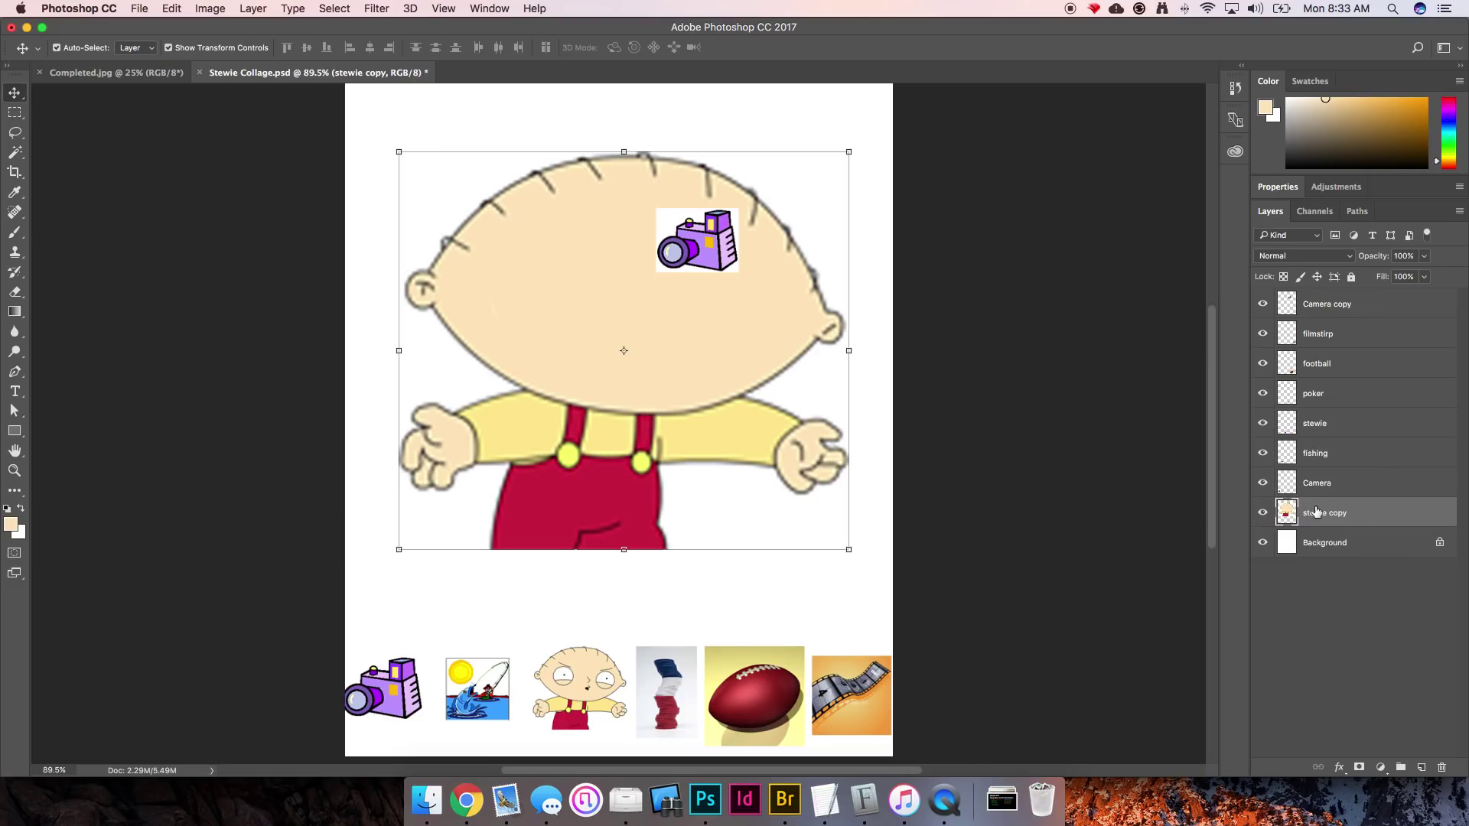
click(1374, 310)
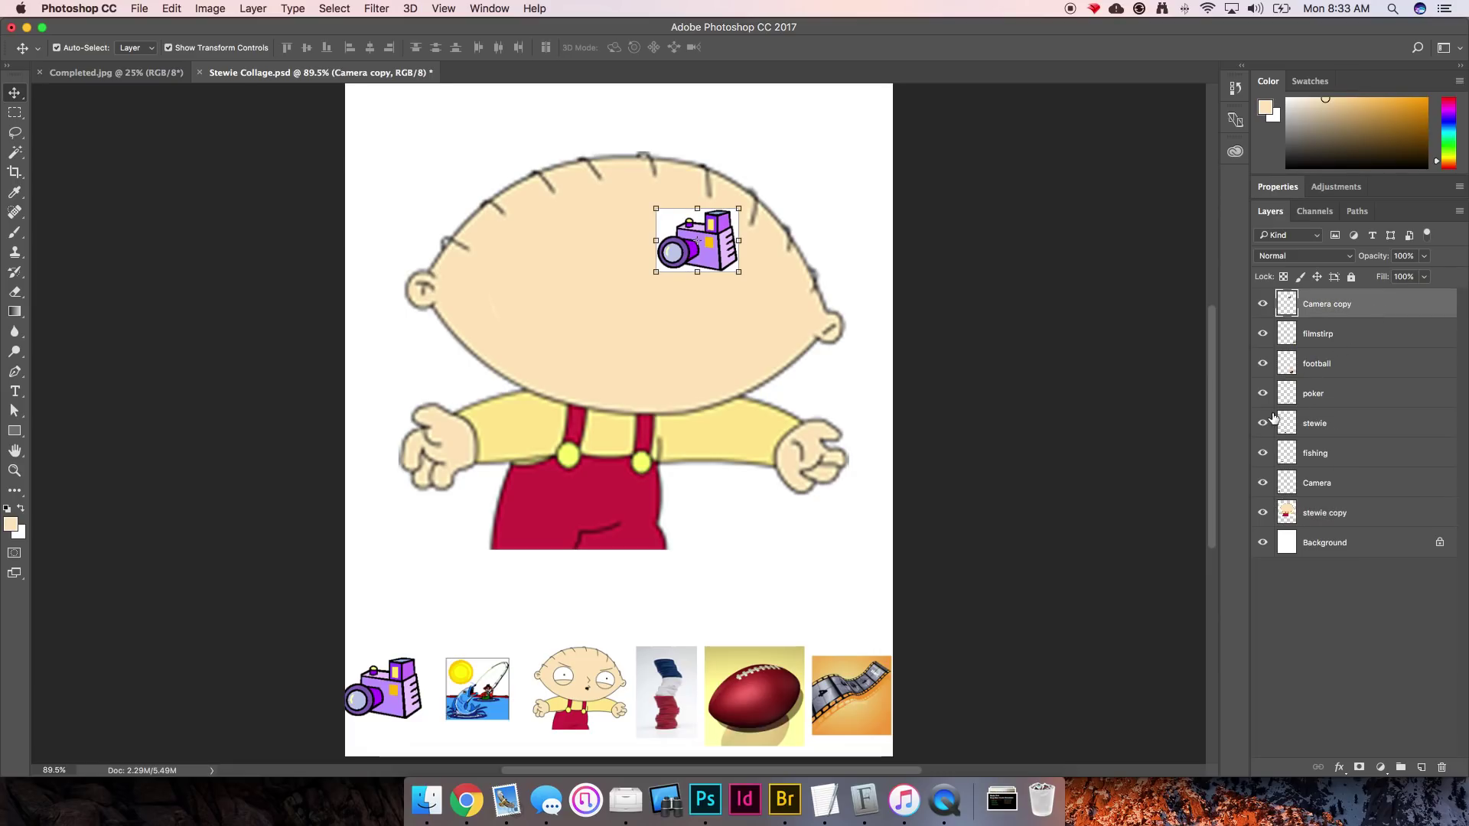
drag(617, 191, 753, 303)
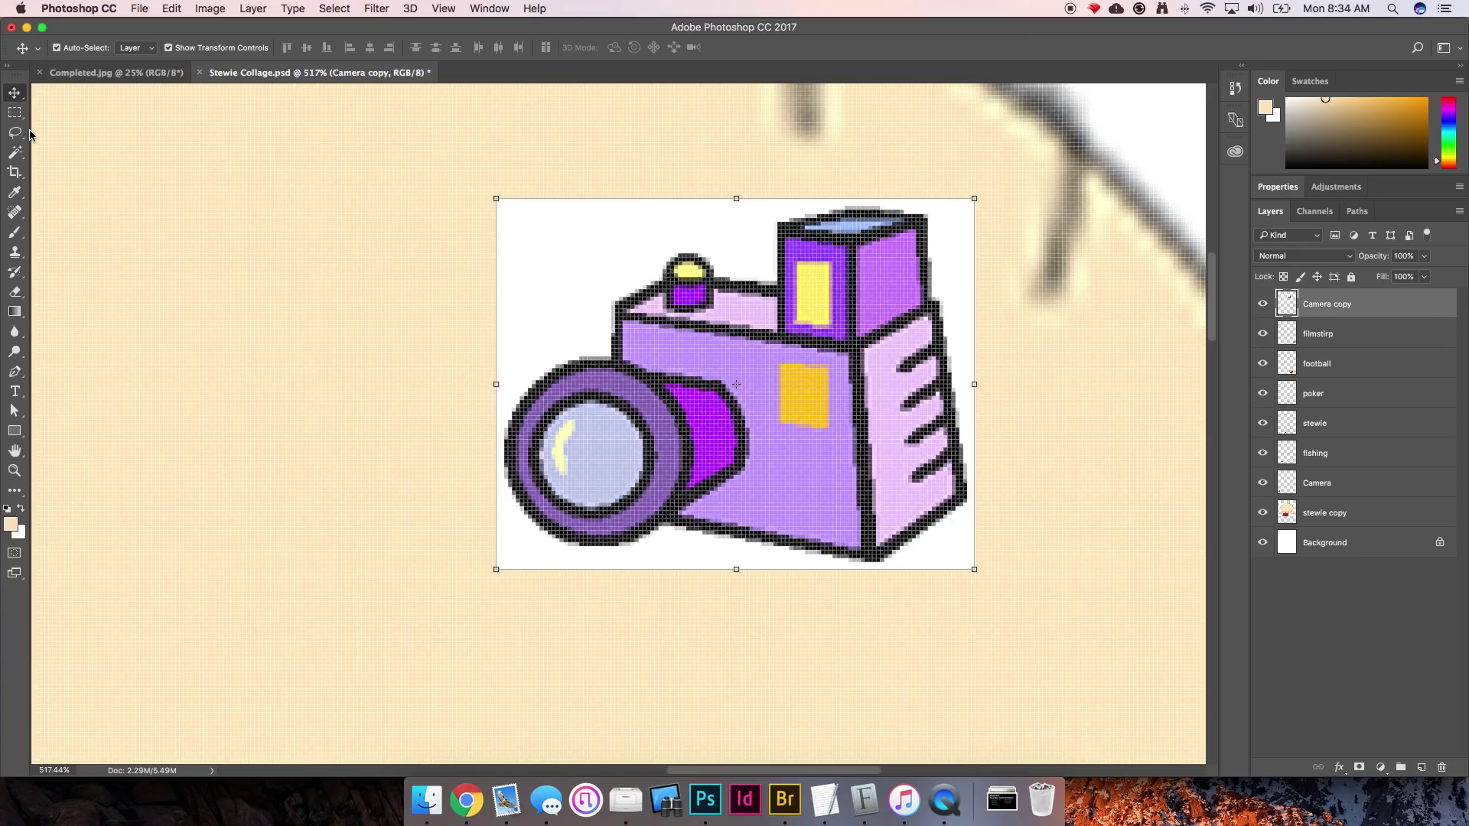
Step: Switch to the Elliptical Marquee Tool and drag an ellipse around the camera lens
click(9, 111)
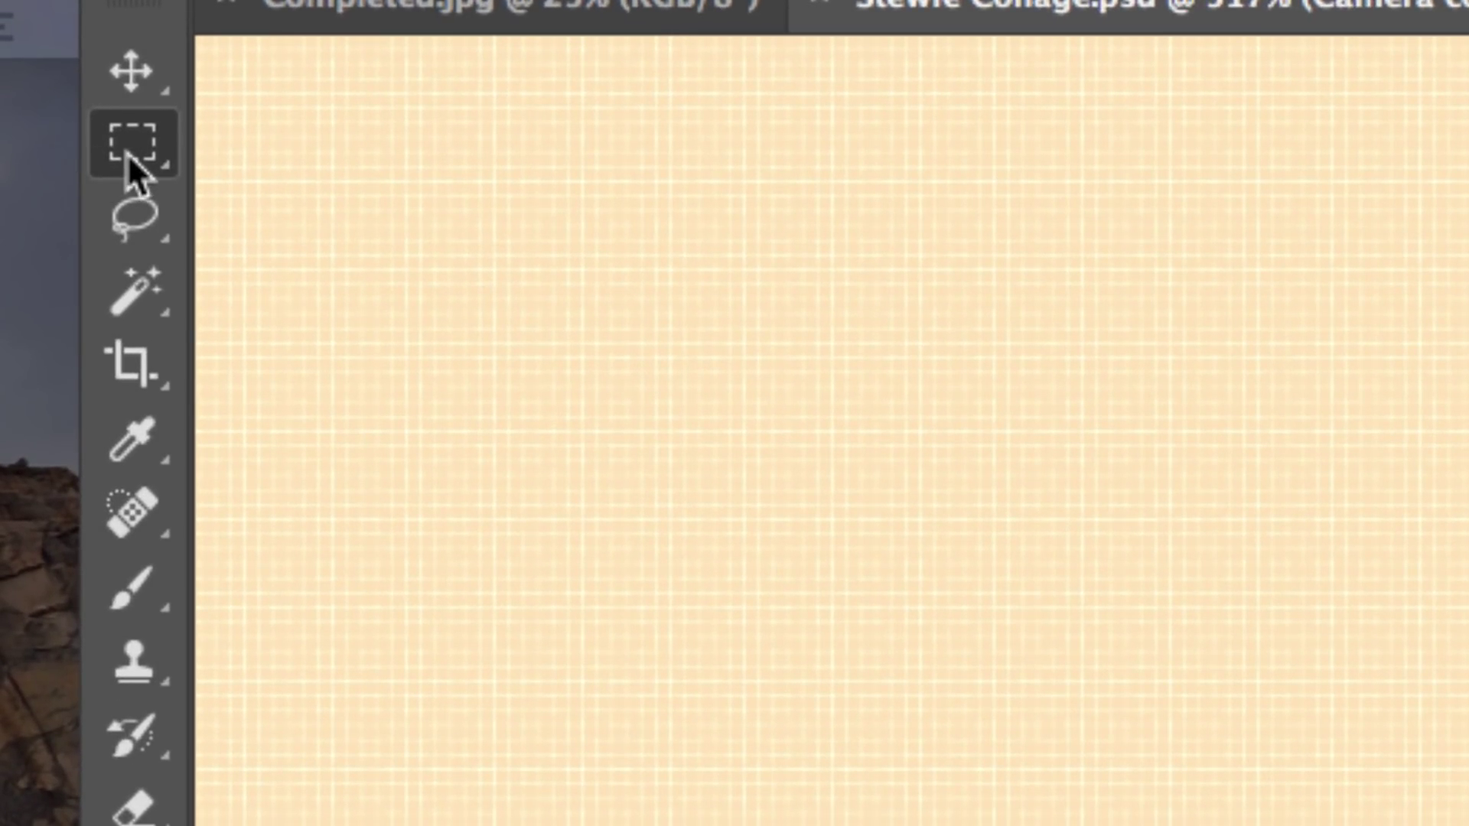
right_click(13, 115)
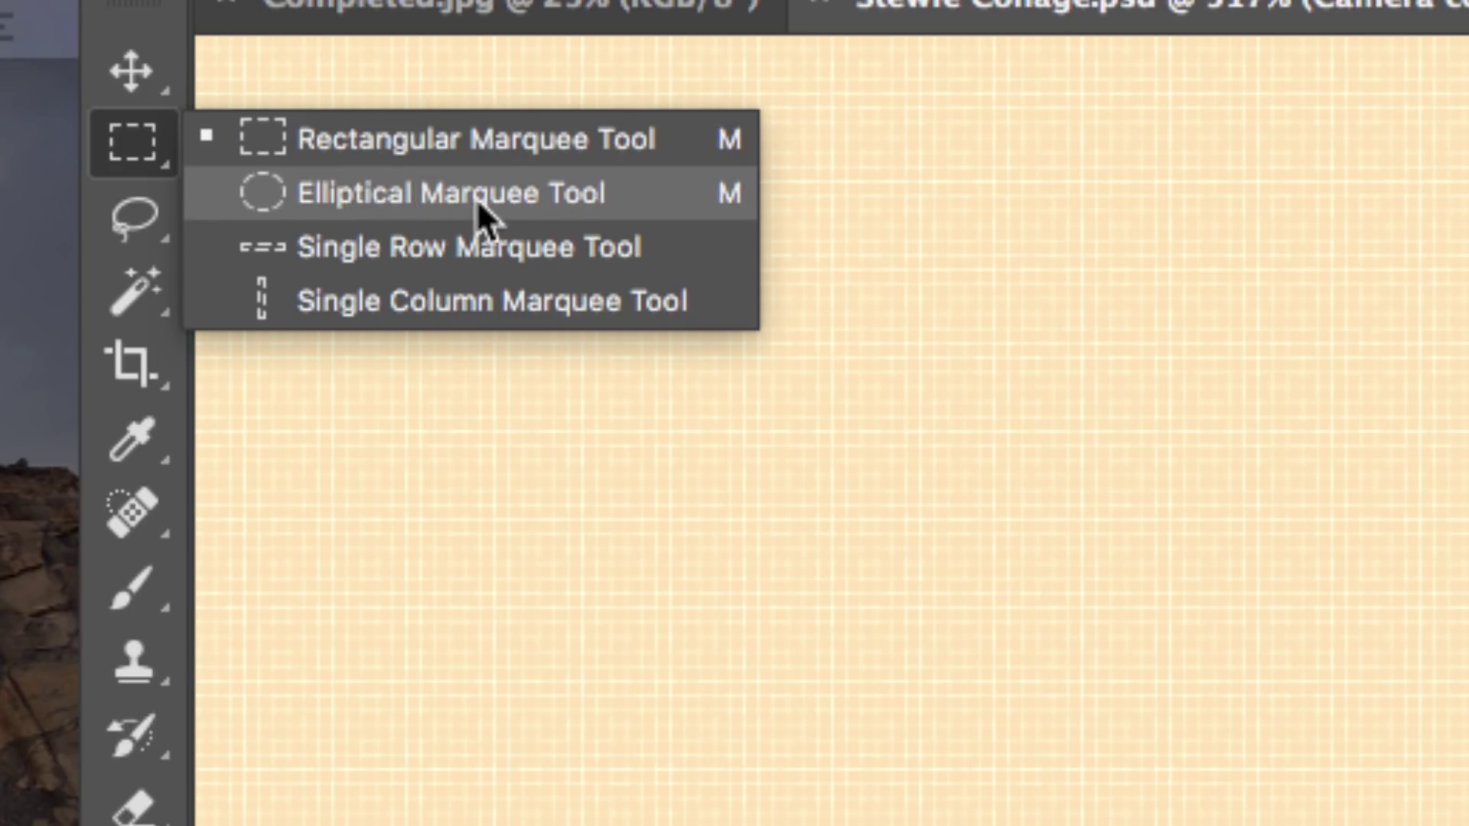
click(415, 193)
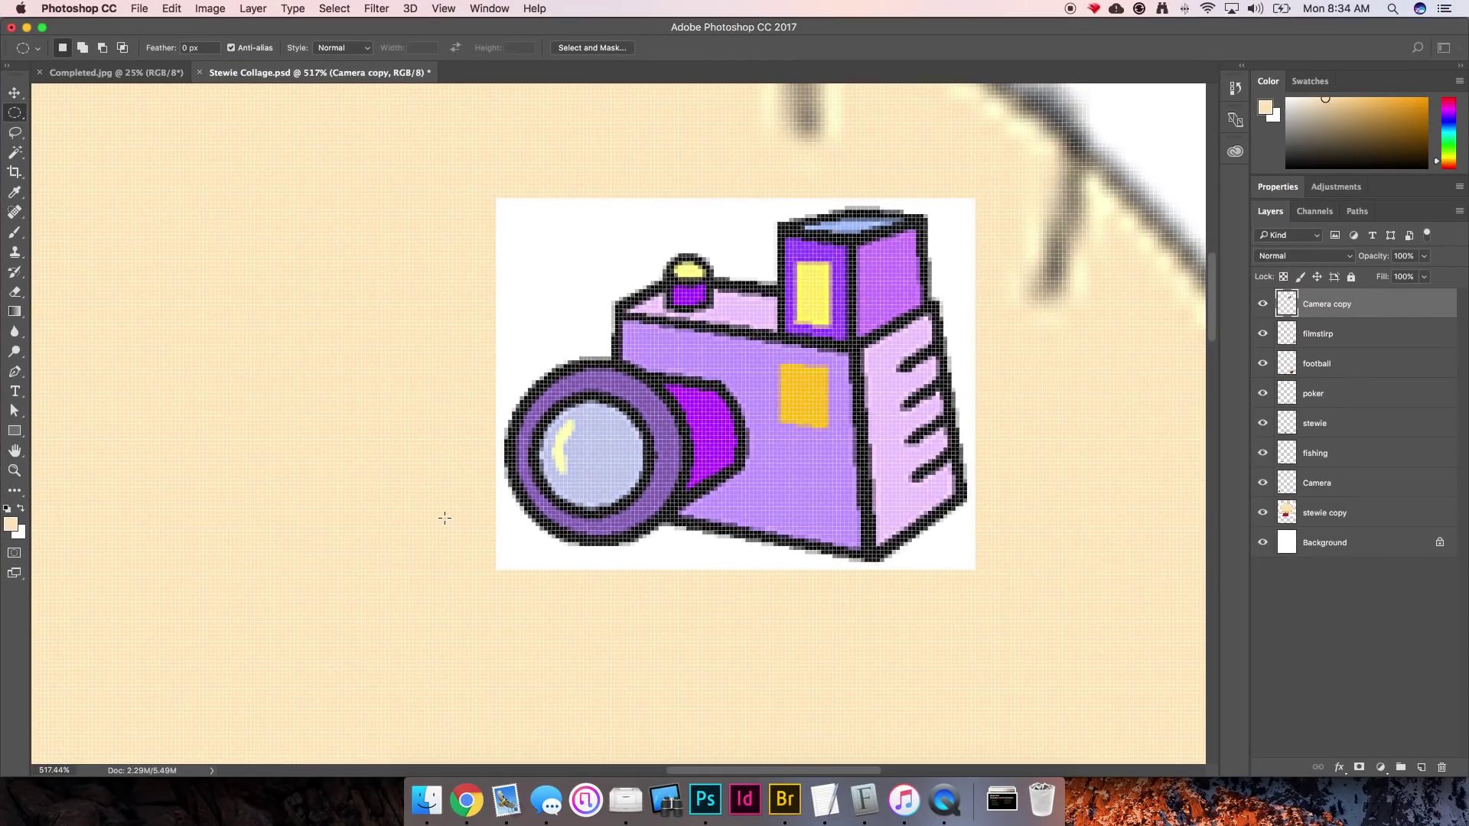
drag(312, 268, 711, 574)
Step: Draw and discard several trial ellipse selections over the camera lens
click(470, 332)
drag(278, 241, 558, 558)
click(485, 488)
drag(344, 255, 539, 397)
click(344, 353)
drag(508, 357, 689, 535)
drag(224, 341, 341, 559)
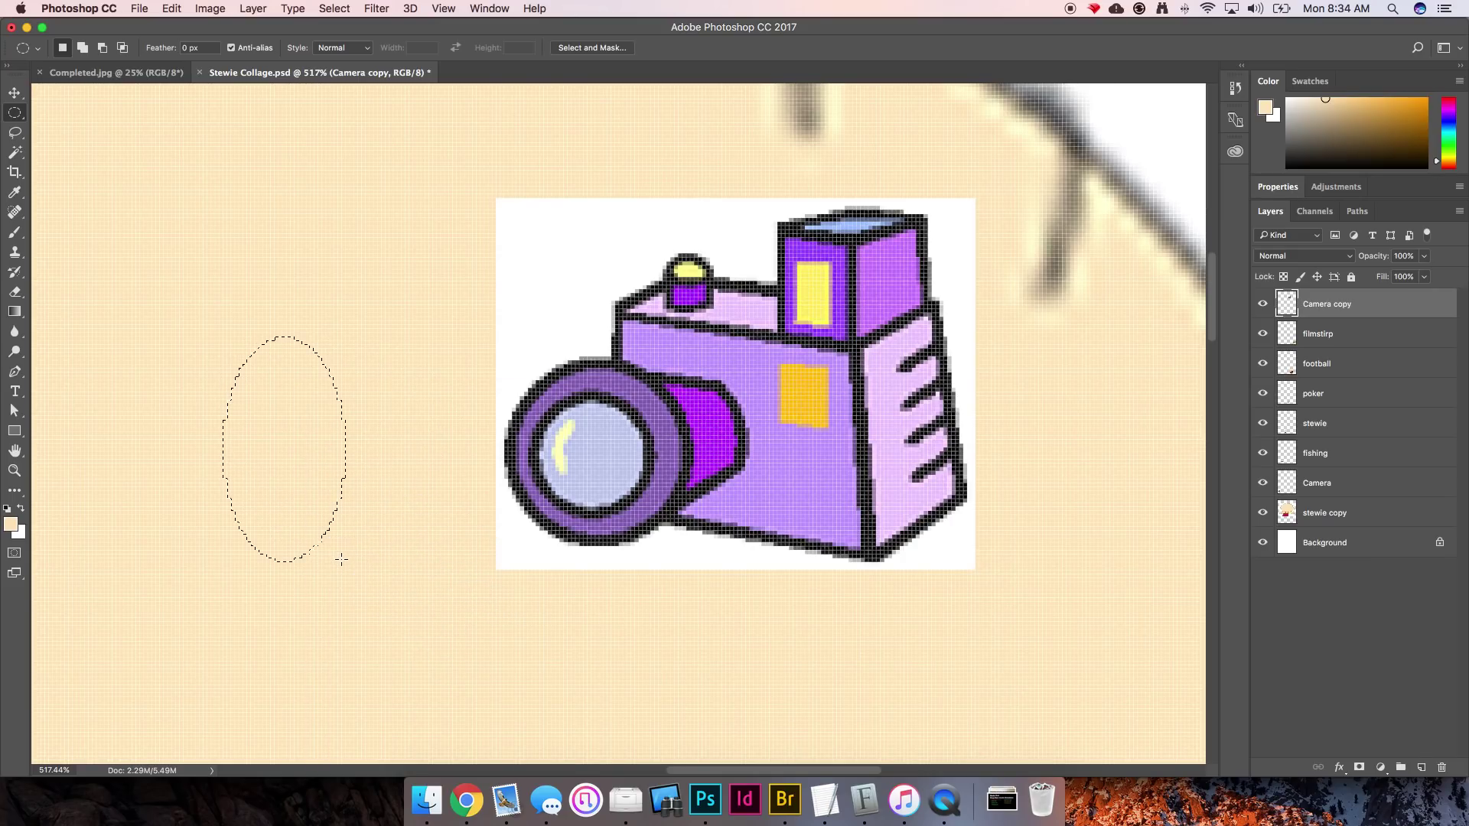
click(374, 531)
Step: Zoom in further on the lens and drag a circle outward from its centre to enclose it
drag(446, 342, 739, 618)
scroll(797, 505, up, 2)
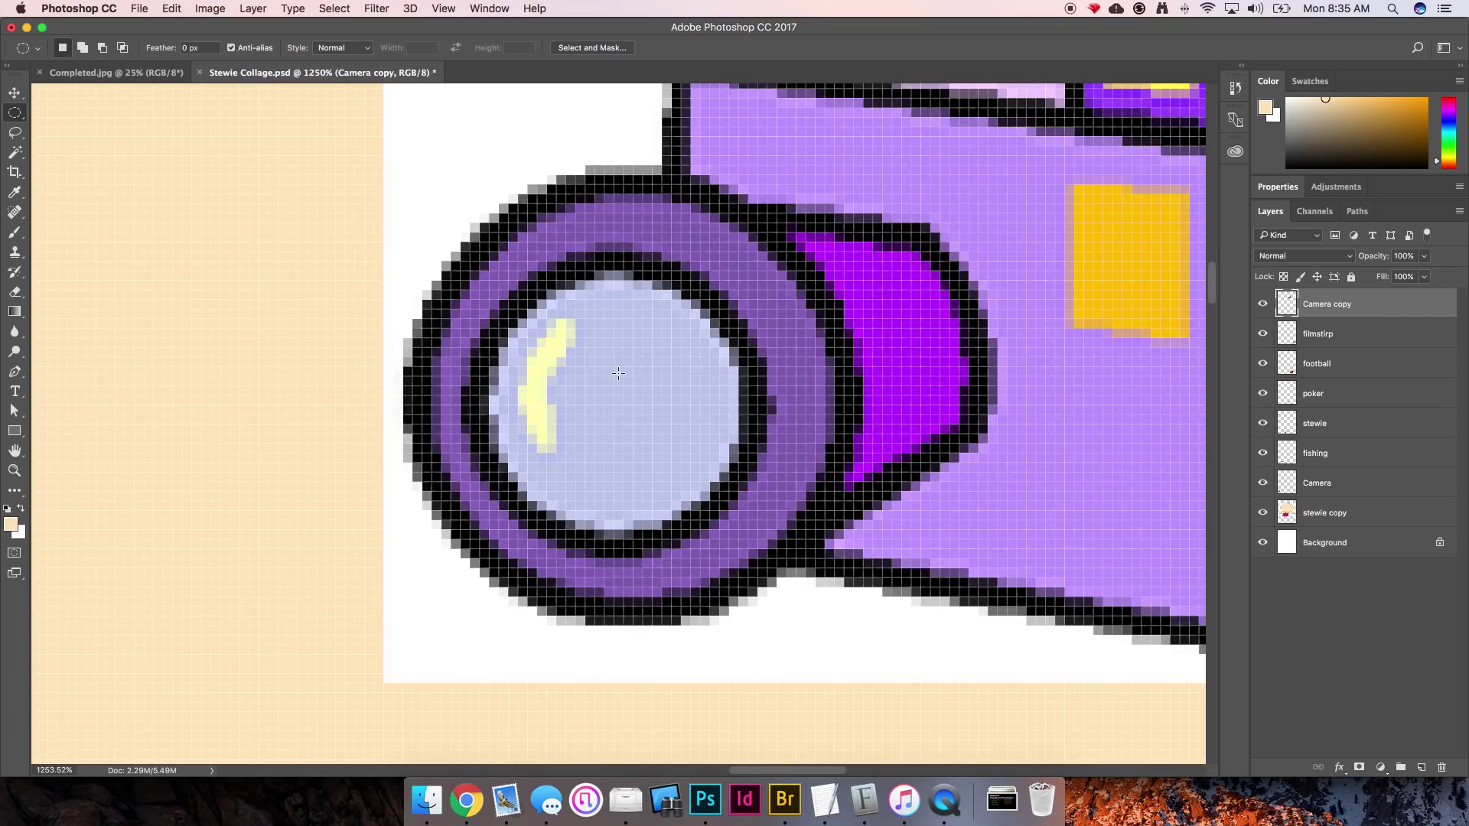
drag(229, 228, 476, 605)
click(464, 289)
drag(616, 392, 664, 456)
click(665, 459)
drag(612, 396, 847, 566)
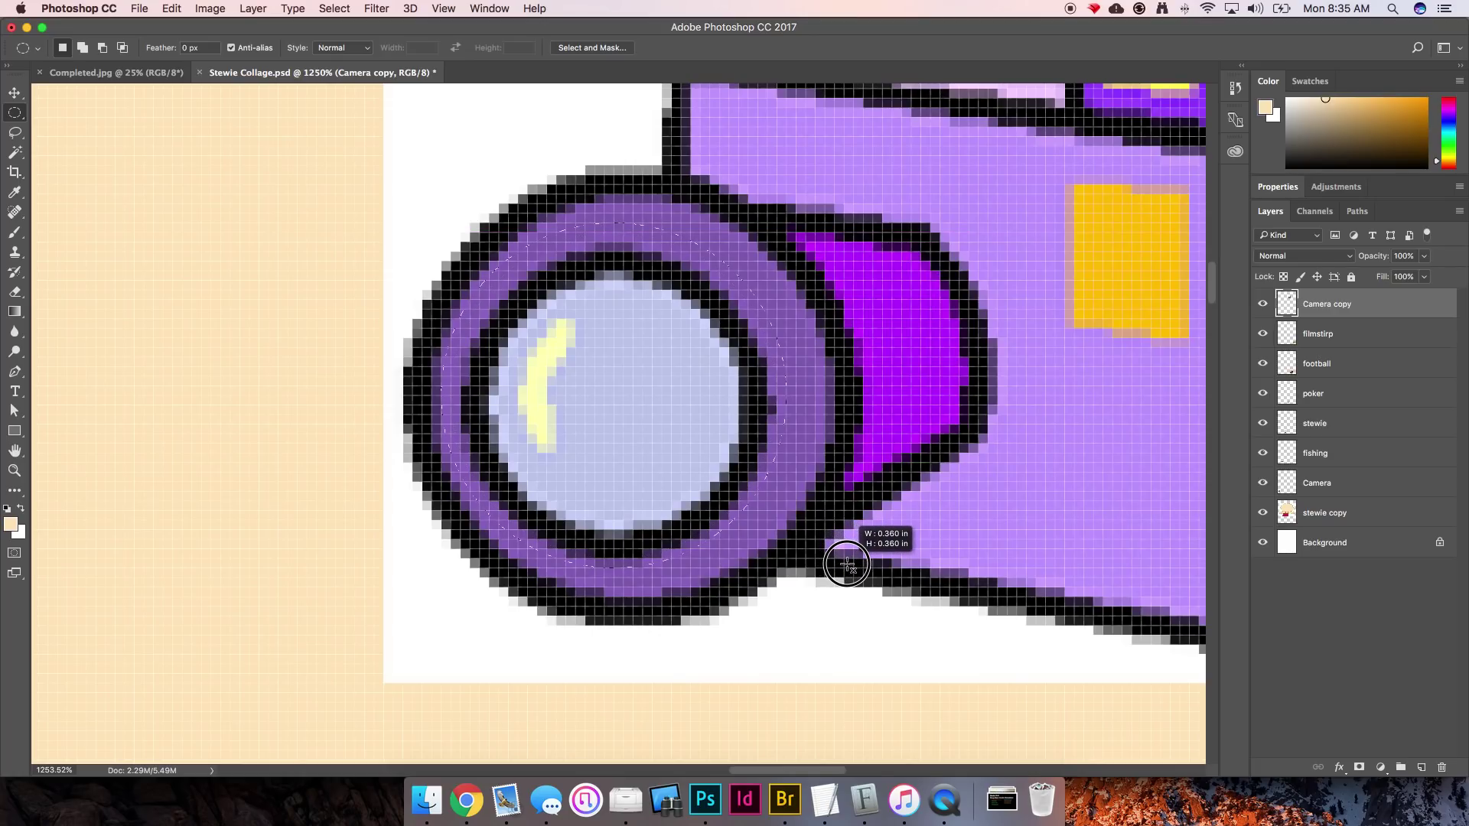
drag(847, 565, 917, 598)
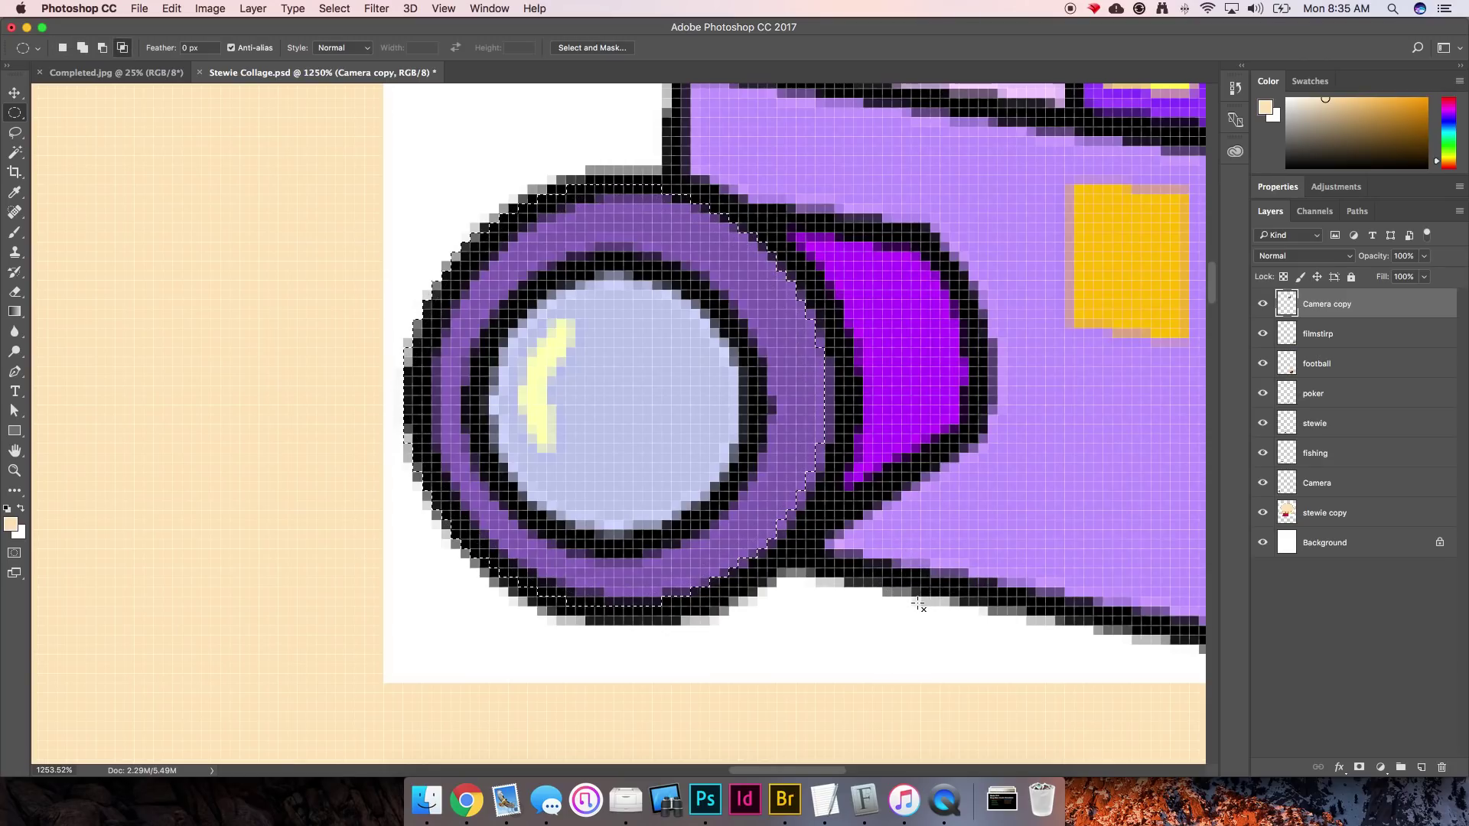
Step: Nudge the ellipse selection pixel by pixel with the arrow keys to fit the purple lens
key(Down)
key(Down)
key(Right)
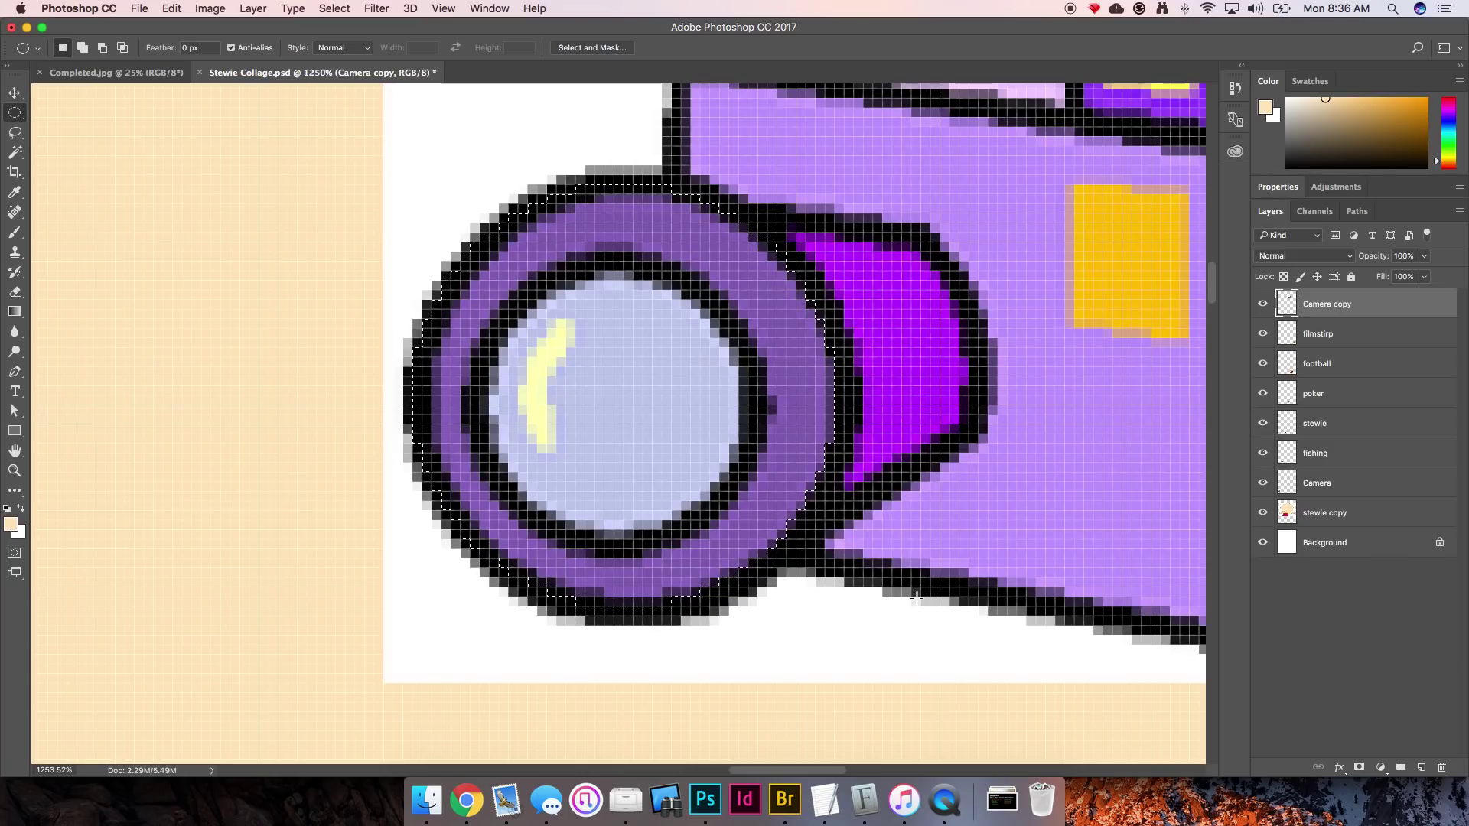
key(Up)
key(Up)
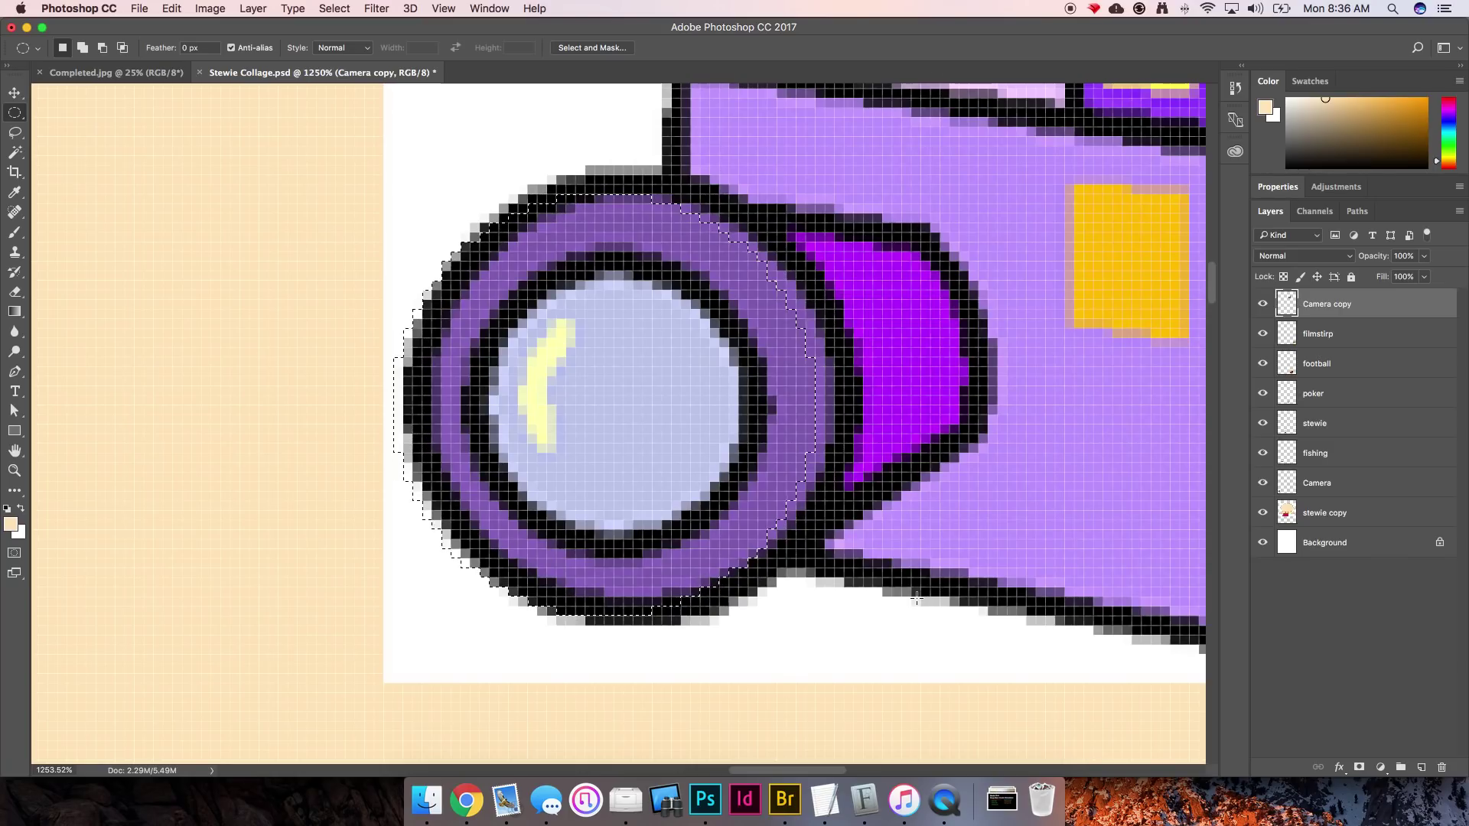
key(Right)
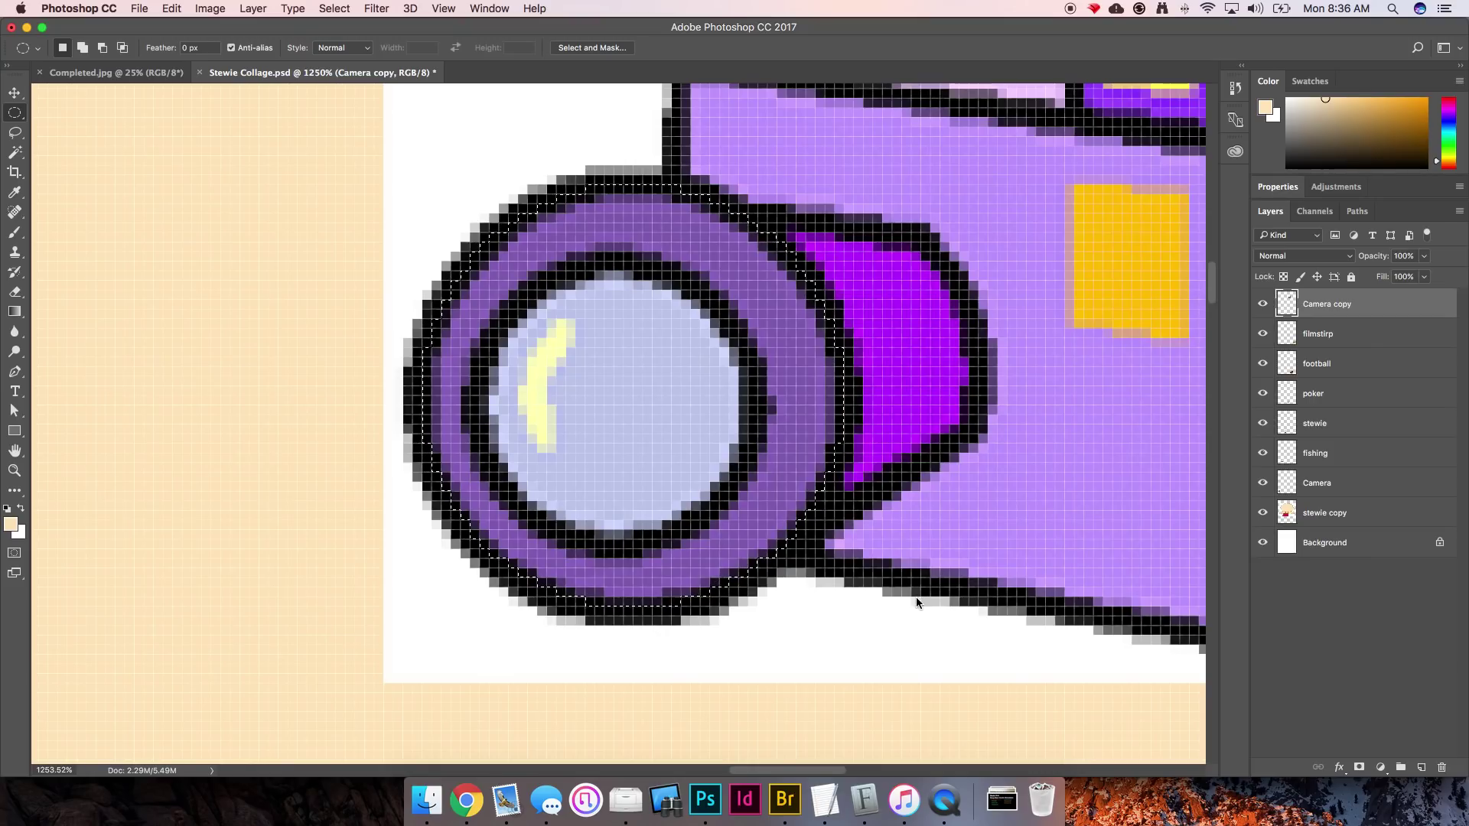
key(Down)
key(Up)
Step: Fill the lens area with the beige foreground colour and zoom to 200% on Stewie
key(alt+BackSpace)
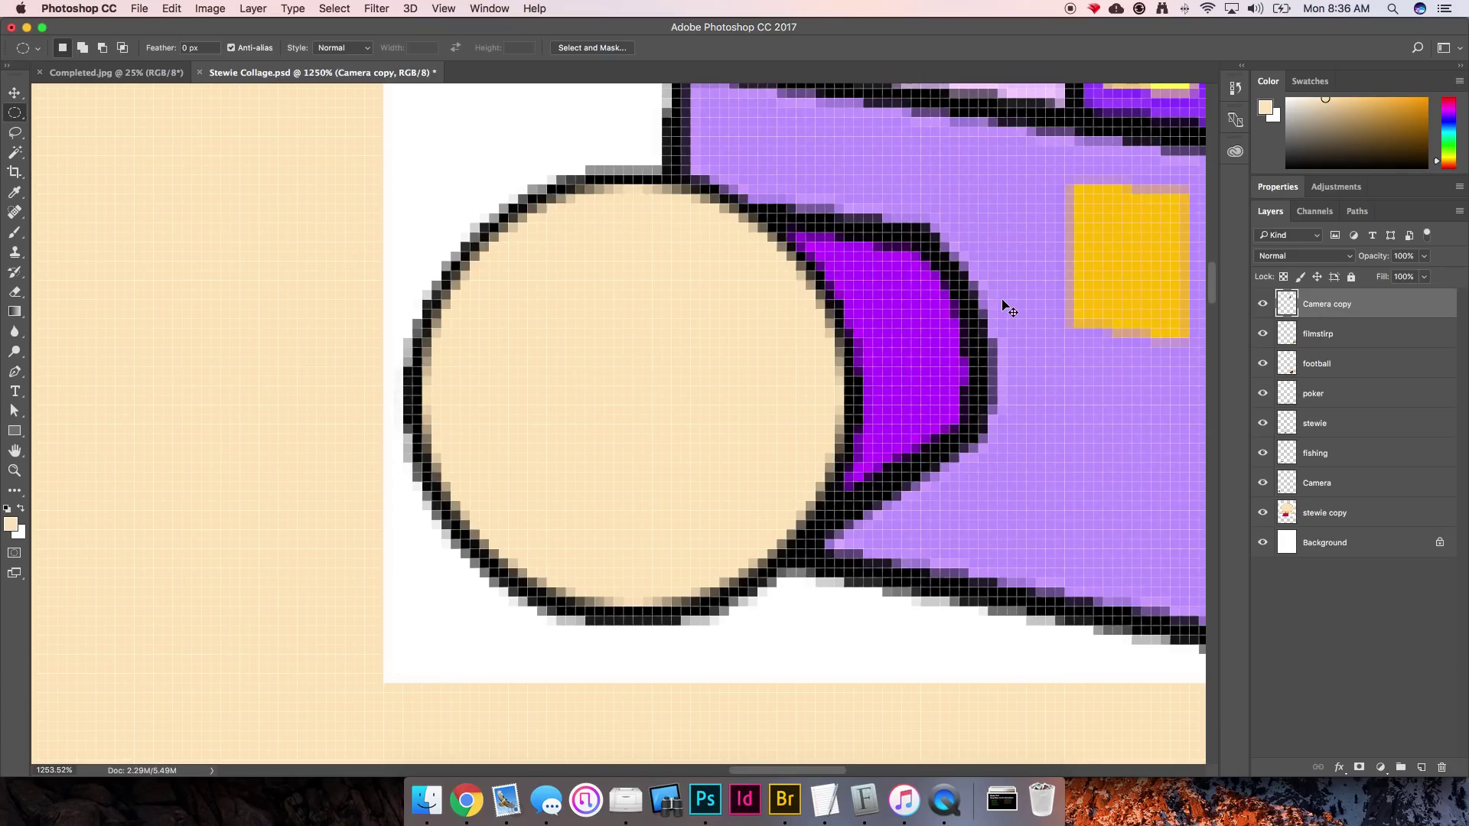
key(super+0)
key(super+equal)
key(super+equal)
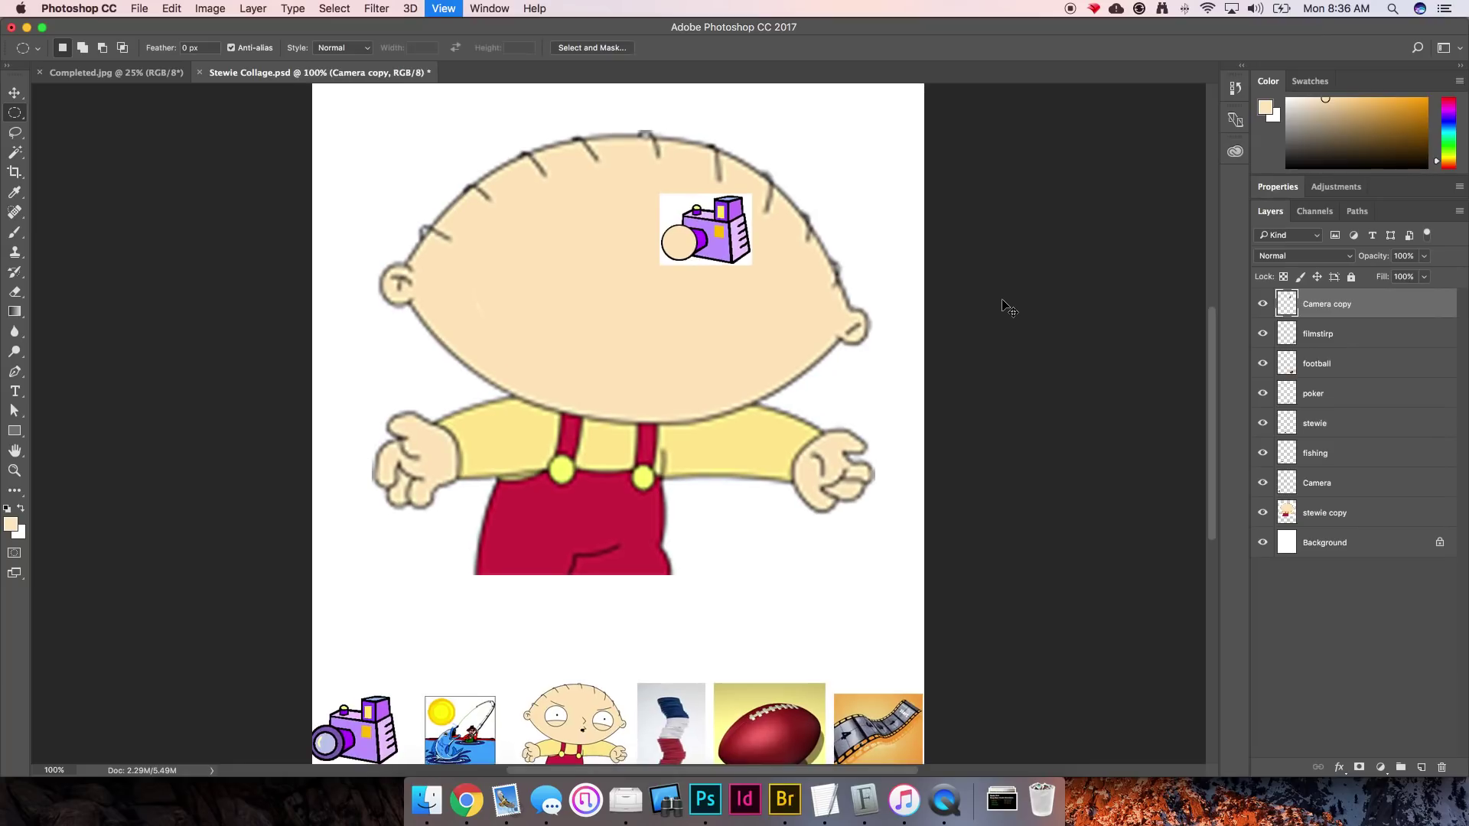
scroll(892, 262, up, 5)
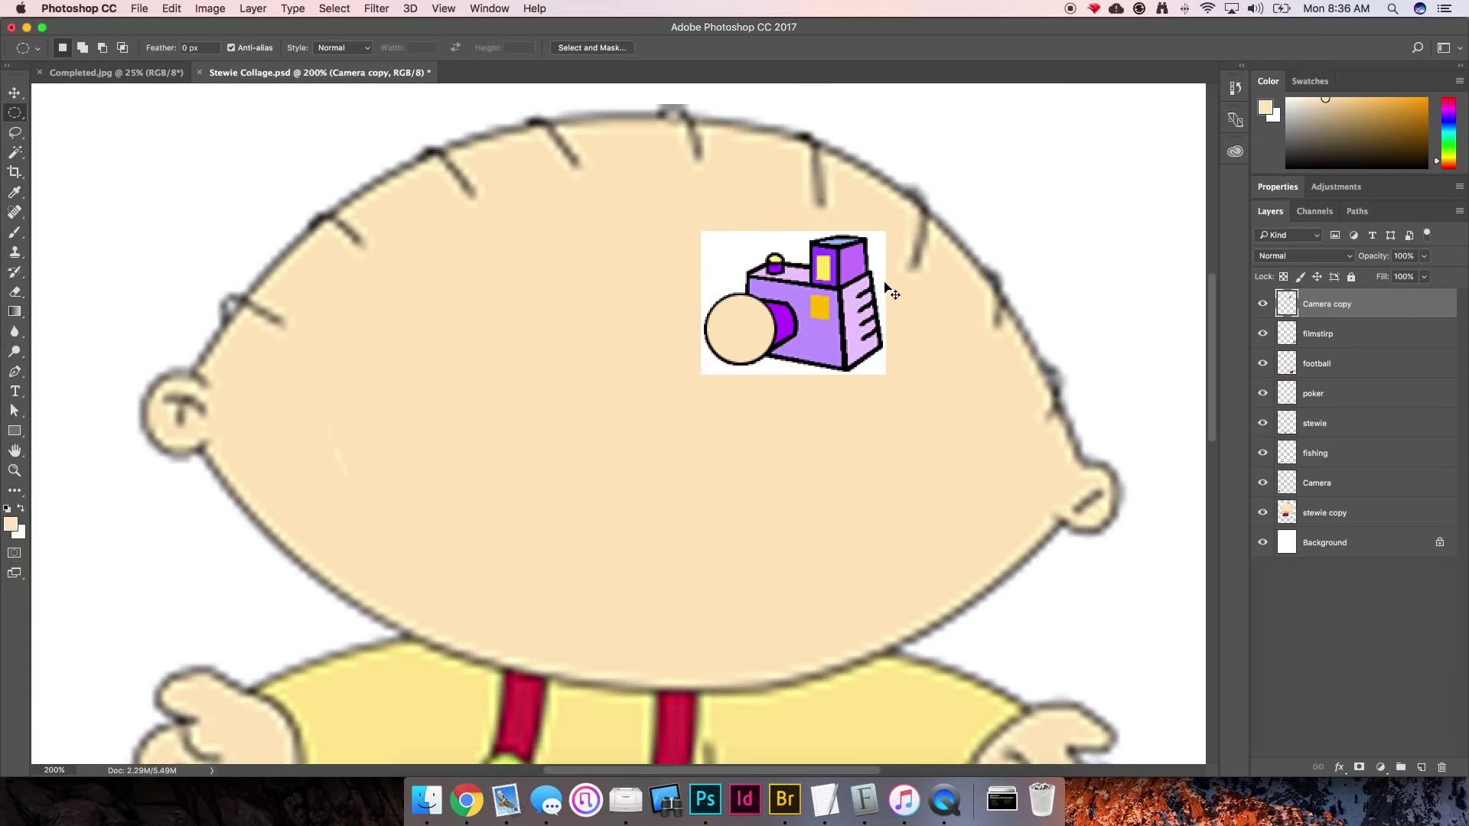
Step: Paste the lens as a new layer and move it up-left onto Stewie's head
key(super+v)
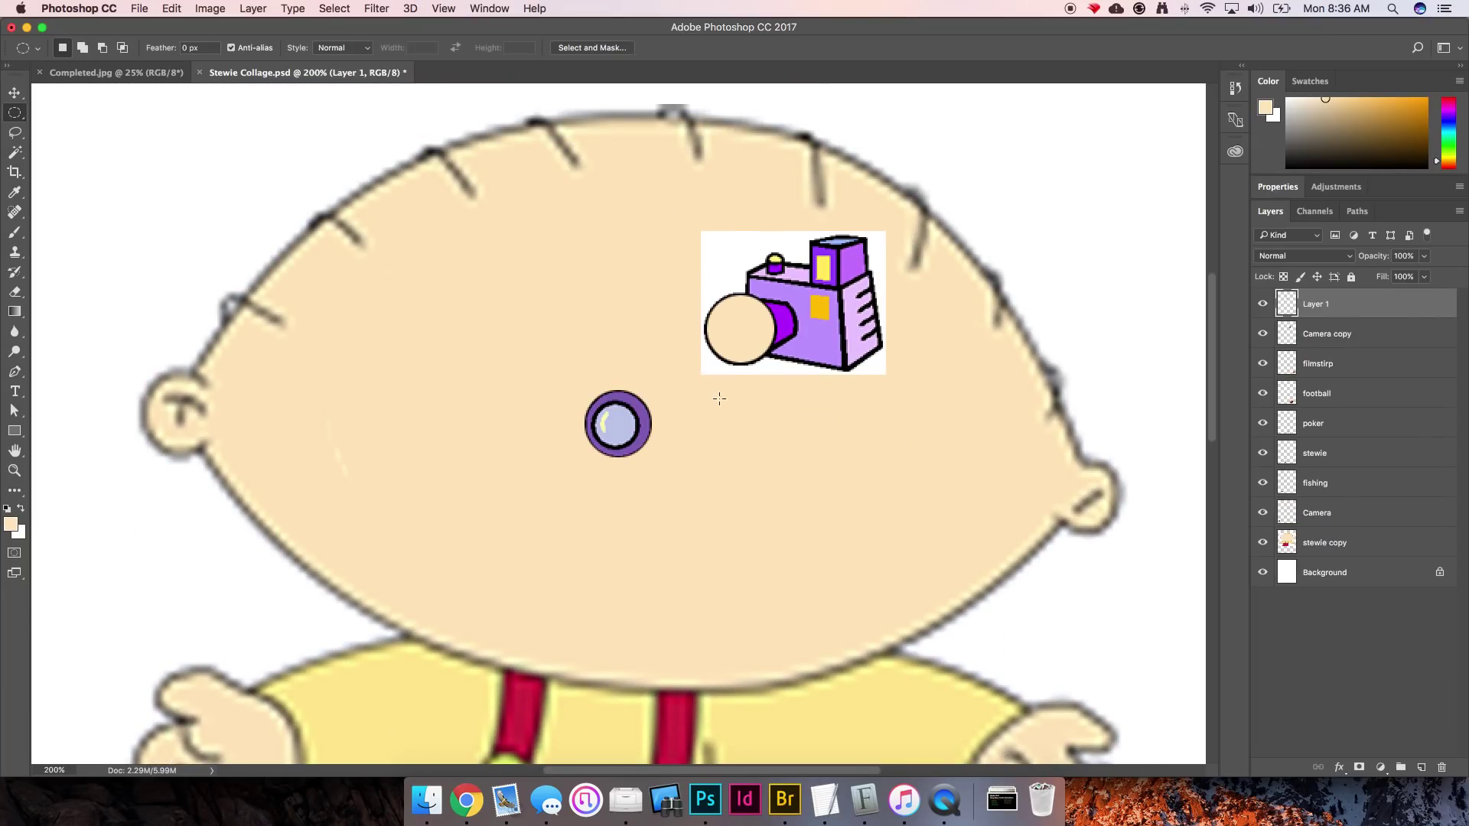
key(v)
drag(649, 422, 602, 375)
click(824, 323)
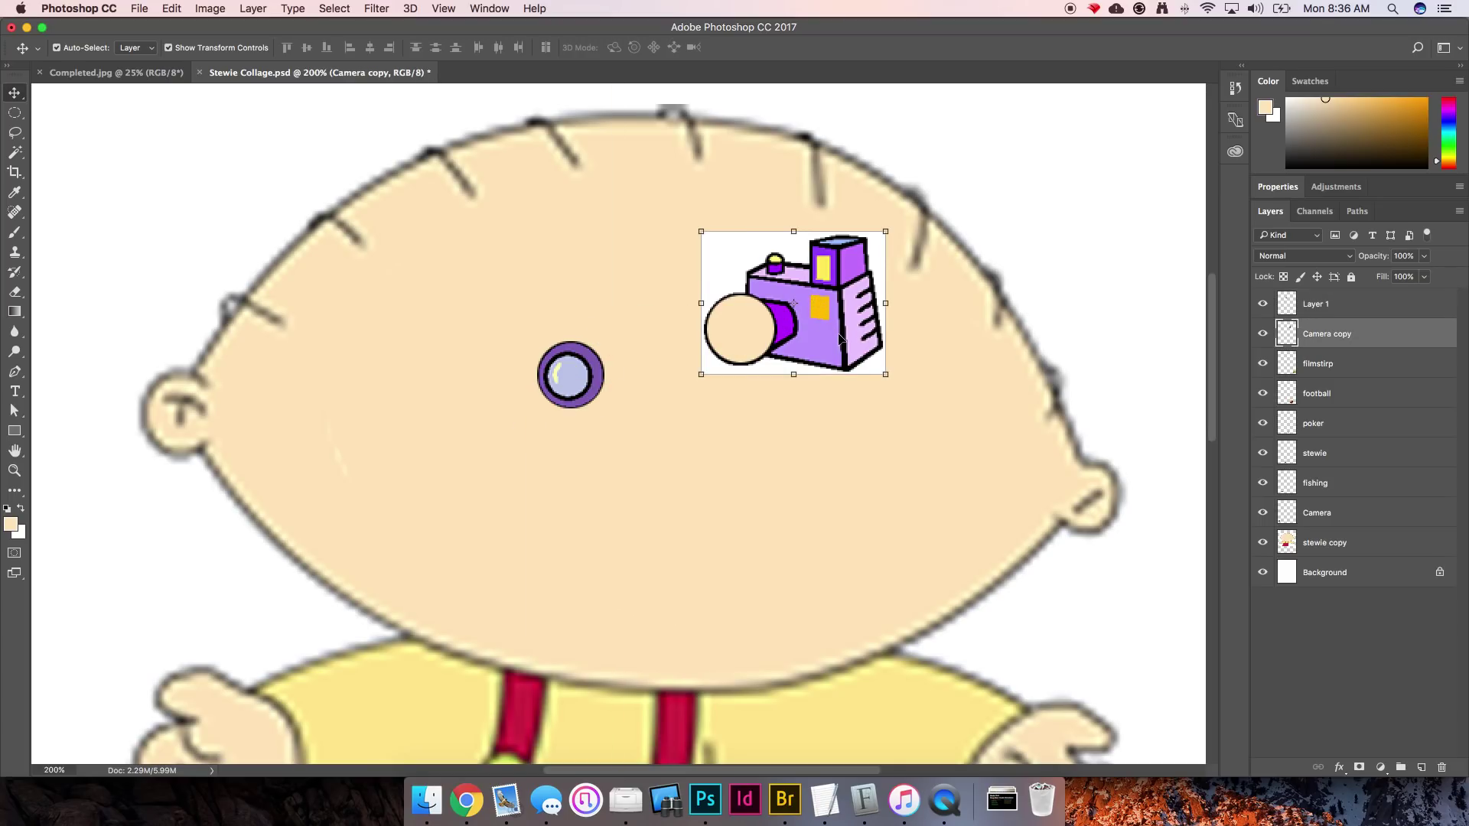
Step: Delete the Camera copy layer and enlarge the lens to about 155%
key(BackSpace)
click(594, 381)
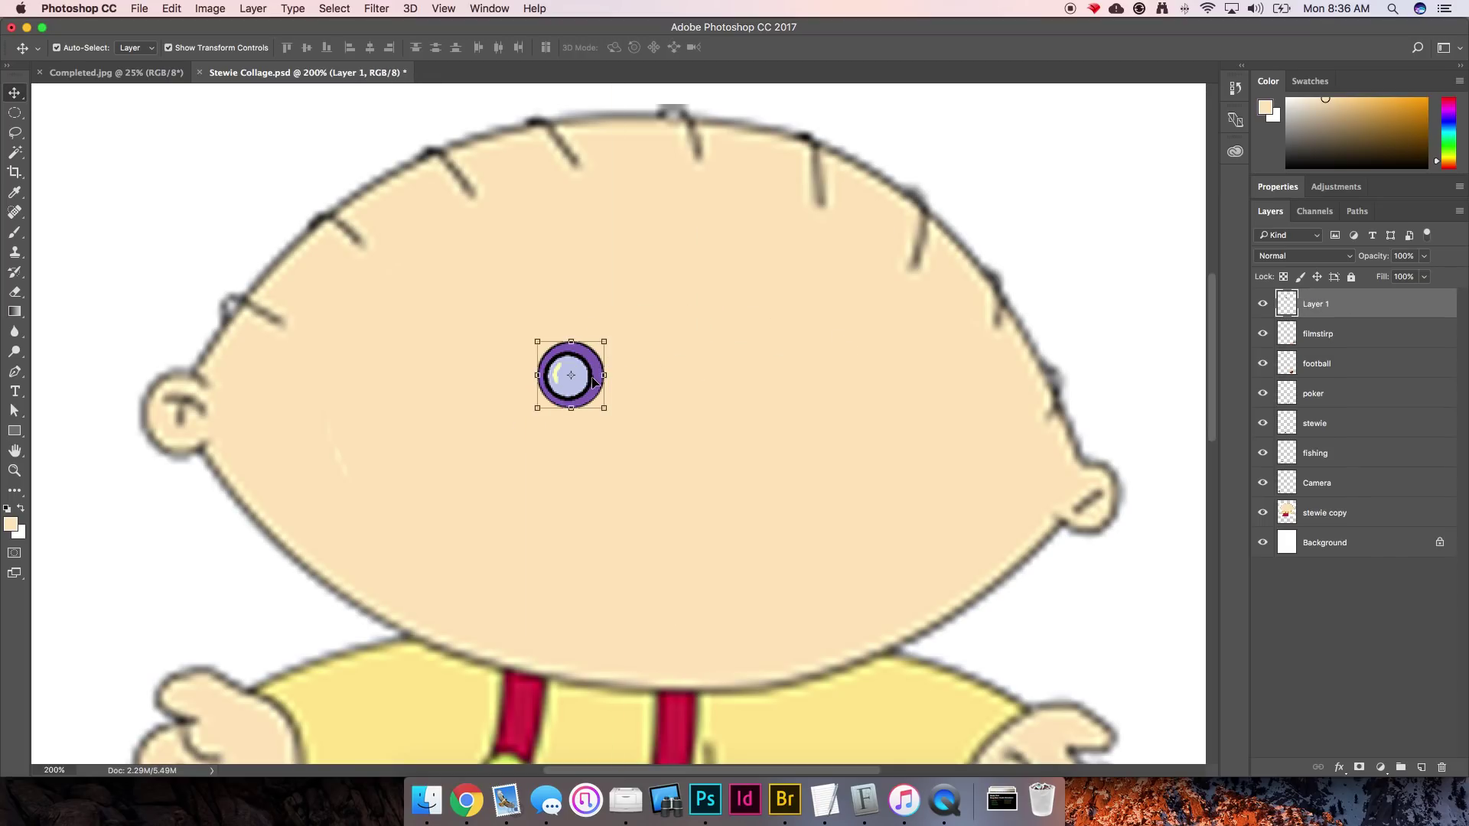
drag(605, 408, 782, 359)
key(Return)
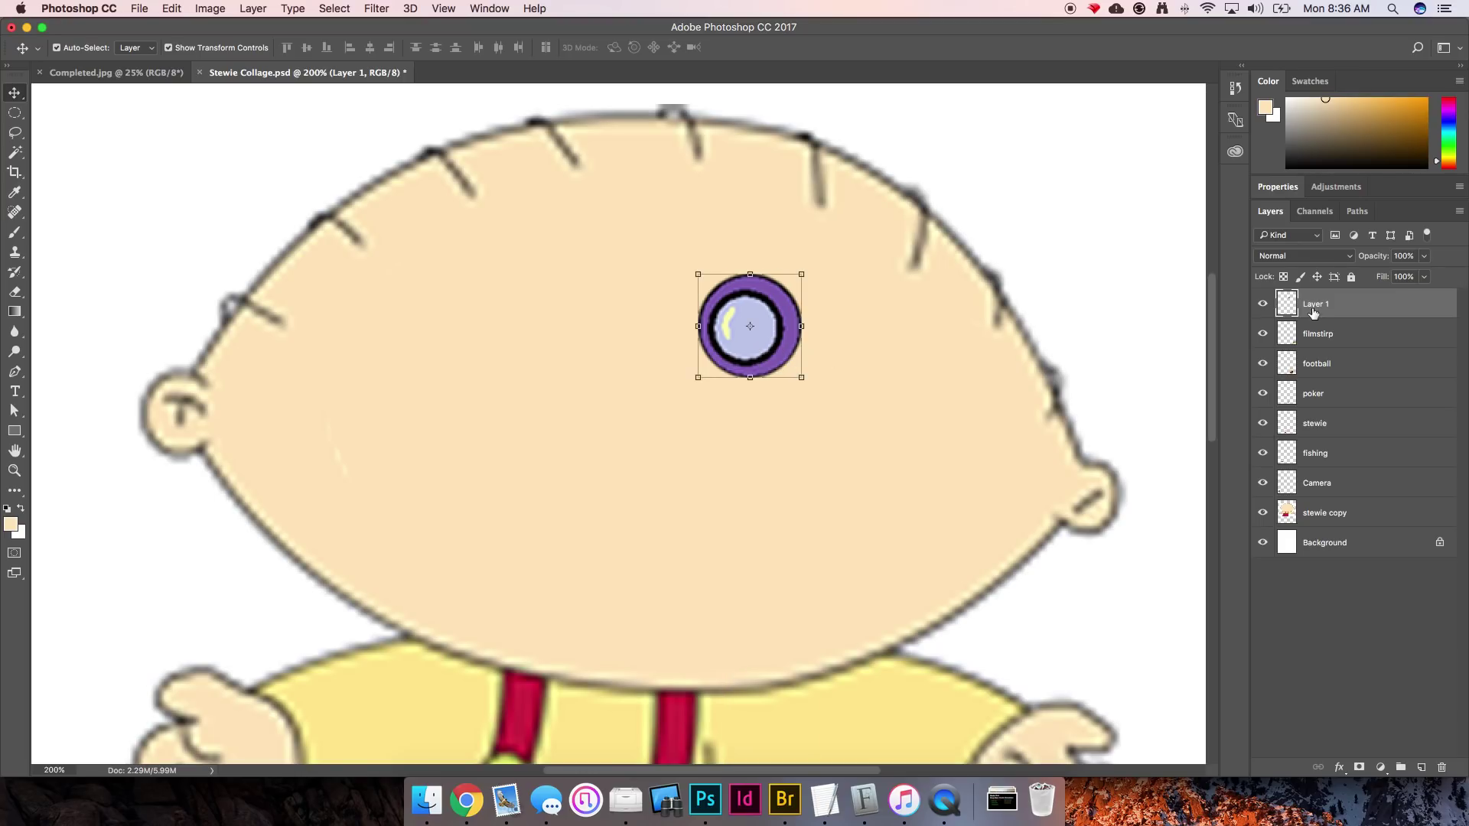
Step: Rename Layer 1 to 'Eye' and shift the lens slightly on the forehead
double_click(1316, 305)
text(Eye)
key(Return)
drag(769, 307, 769, 320)
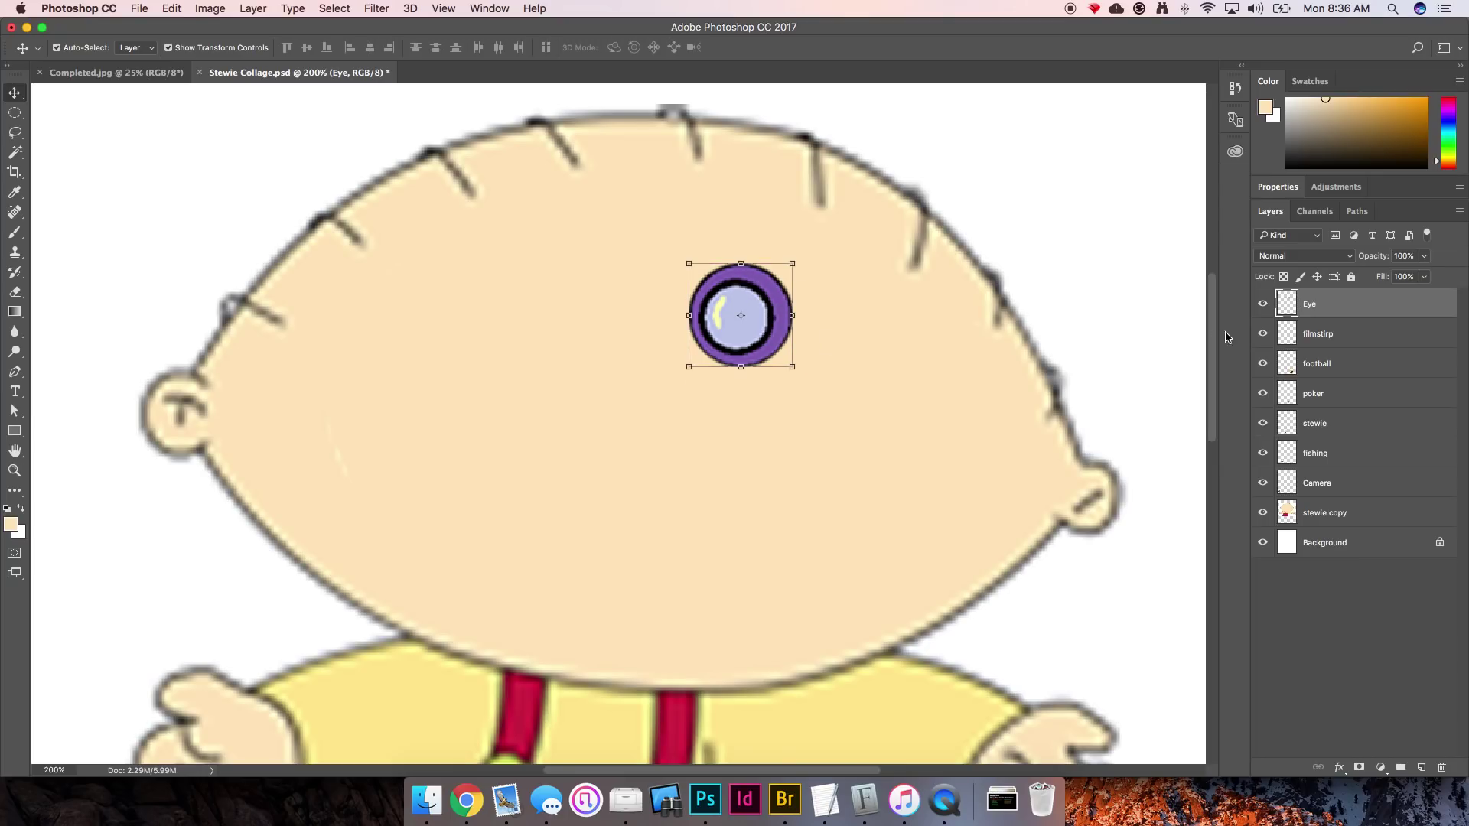
Step: Duplicate the Eye layer with Cmd+J and move the copy left, level with the original
key(super+j)
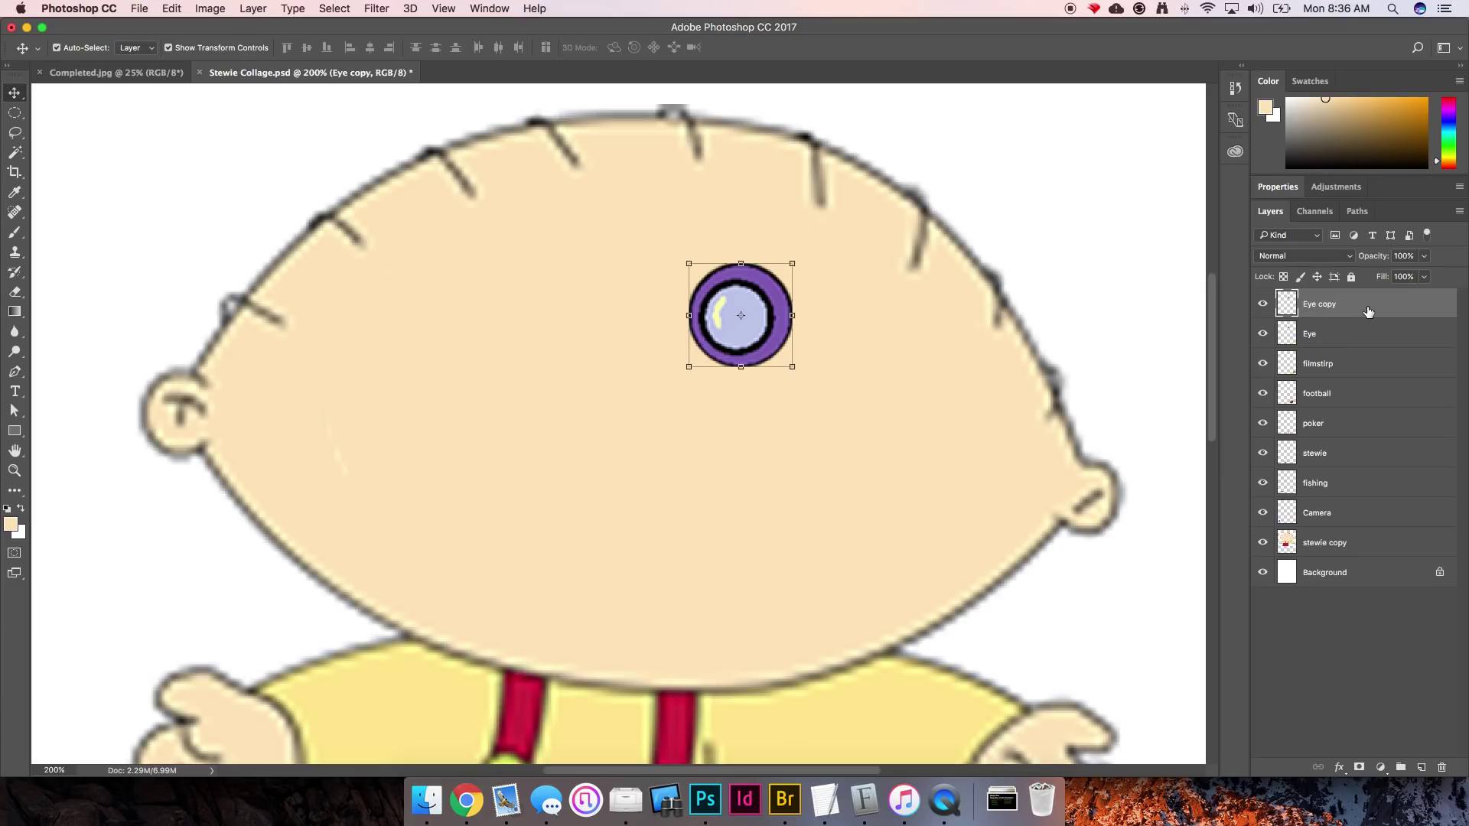
drag(766, 309, 576, 306)
click(754, 309)
click(590, 310)
click(771, 306)
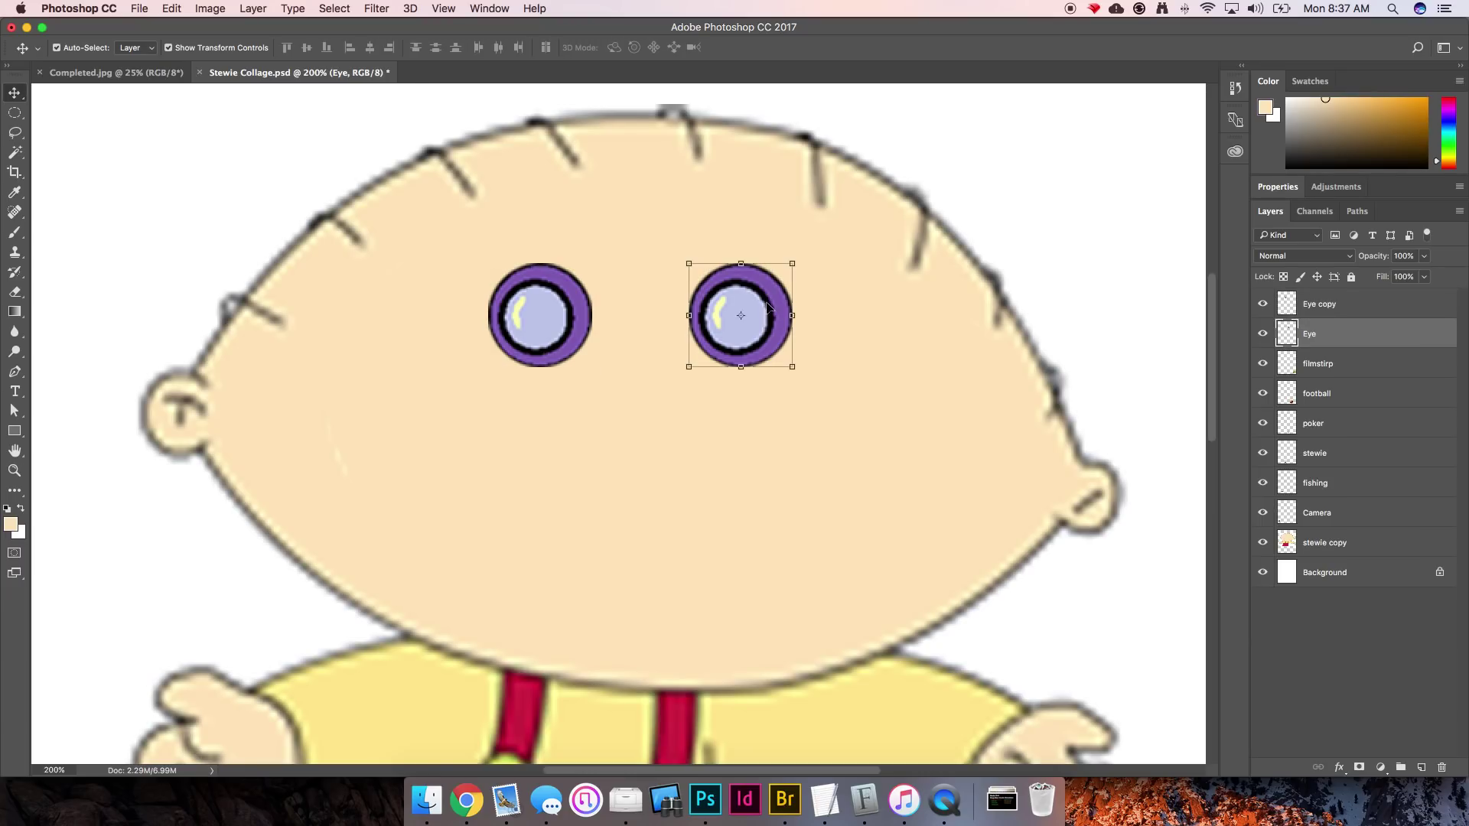
click(567, 303)
click(769, 302)
click(588, 306)
click(764, 306)
Step: Scale both eyes together to about 131%, then move the right eye closer to the left
shift+click(576, 297)
click(485, 377)
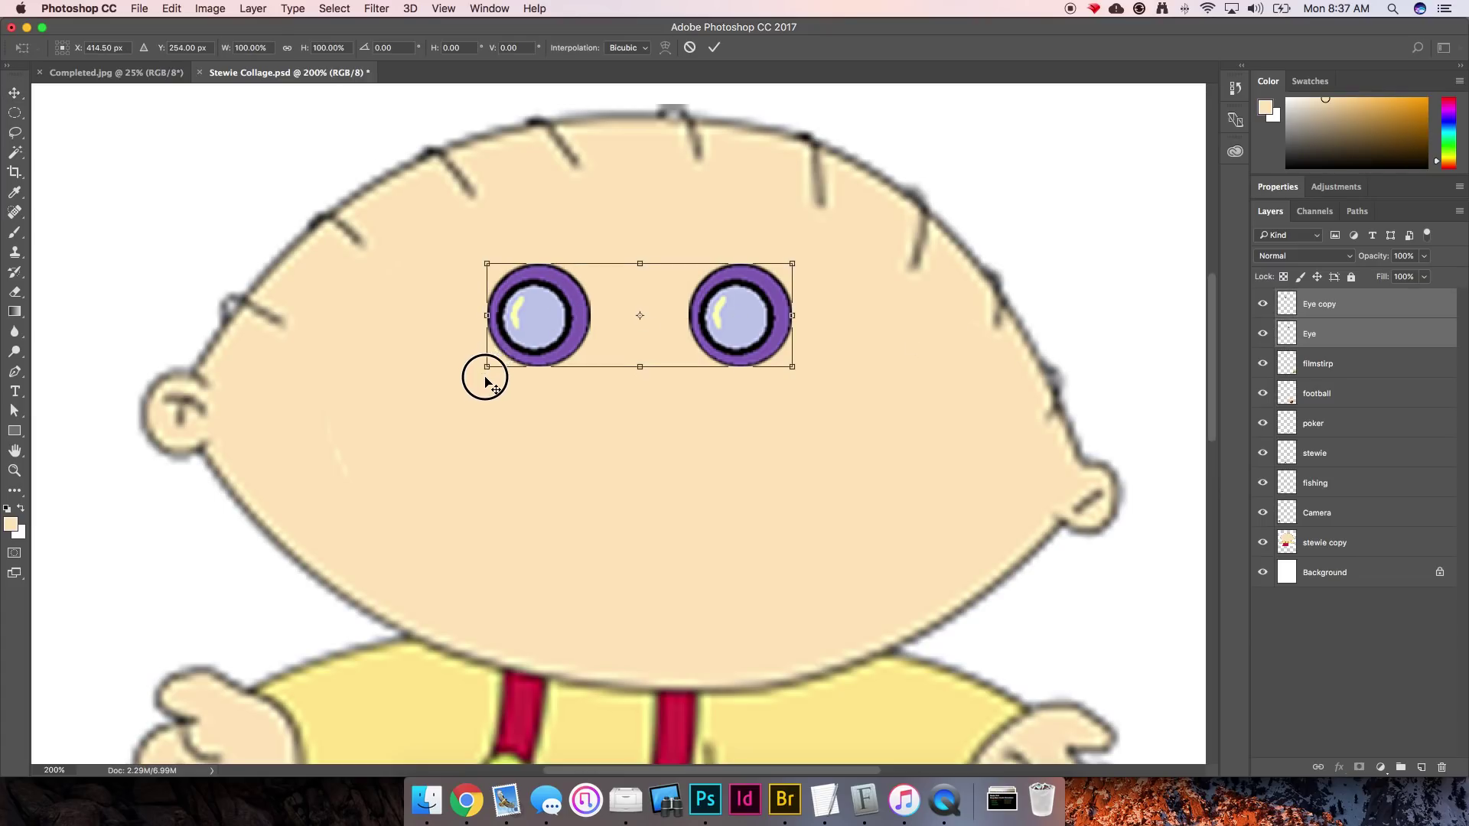
drag(485, 377, 427, 454)
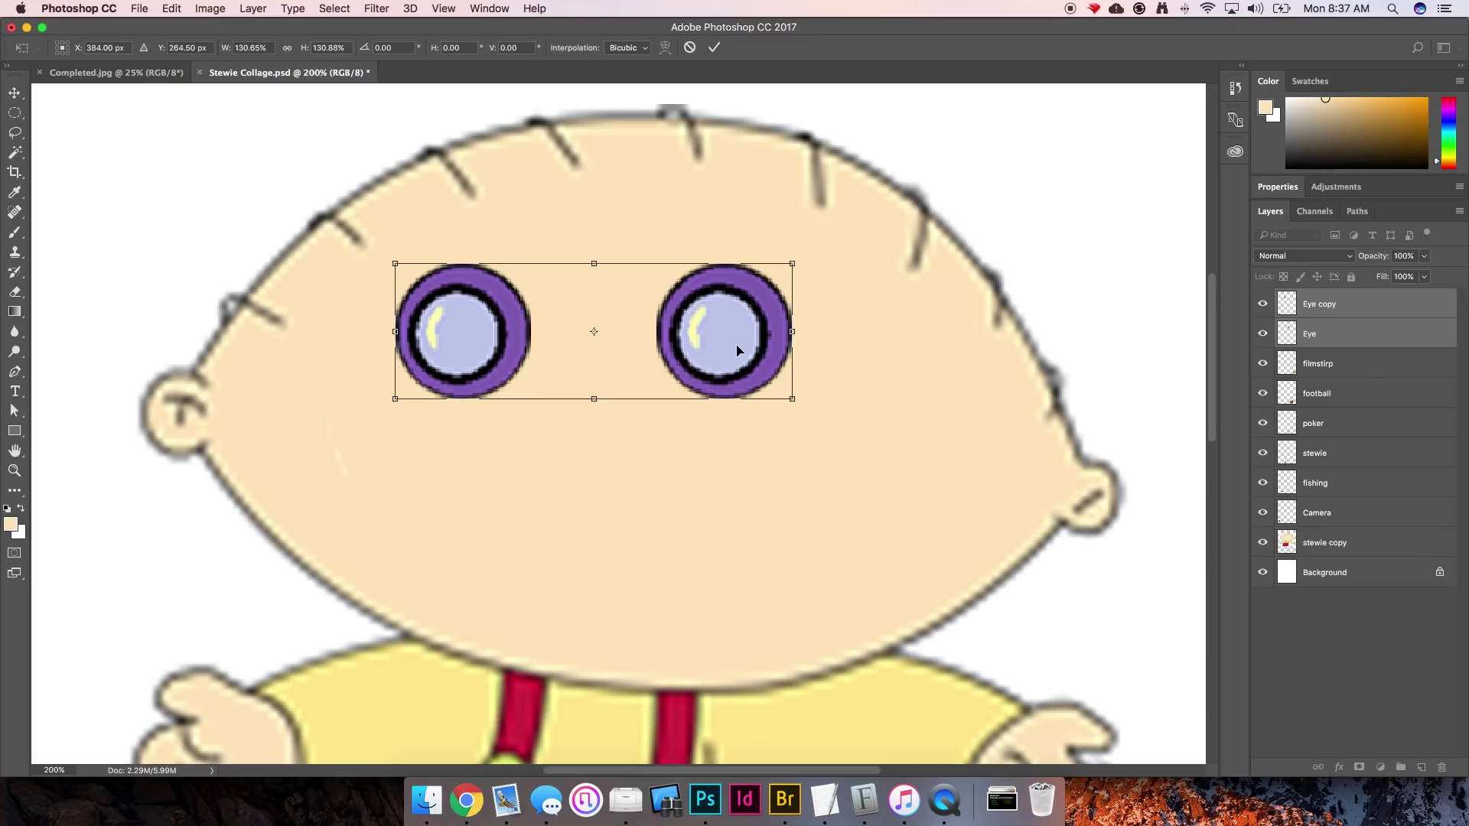
drag(738, 351, 787, 369)
key(Return)
click(799, 363)
click(893, 468)
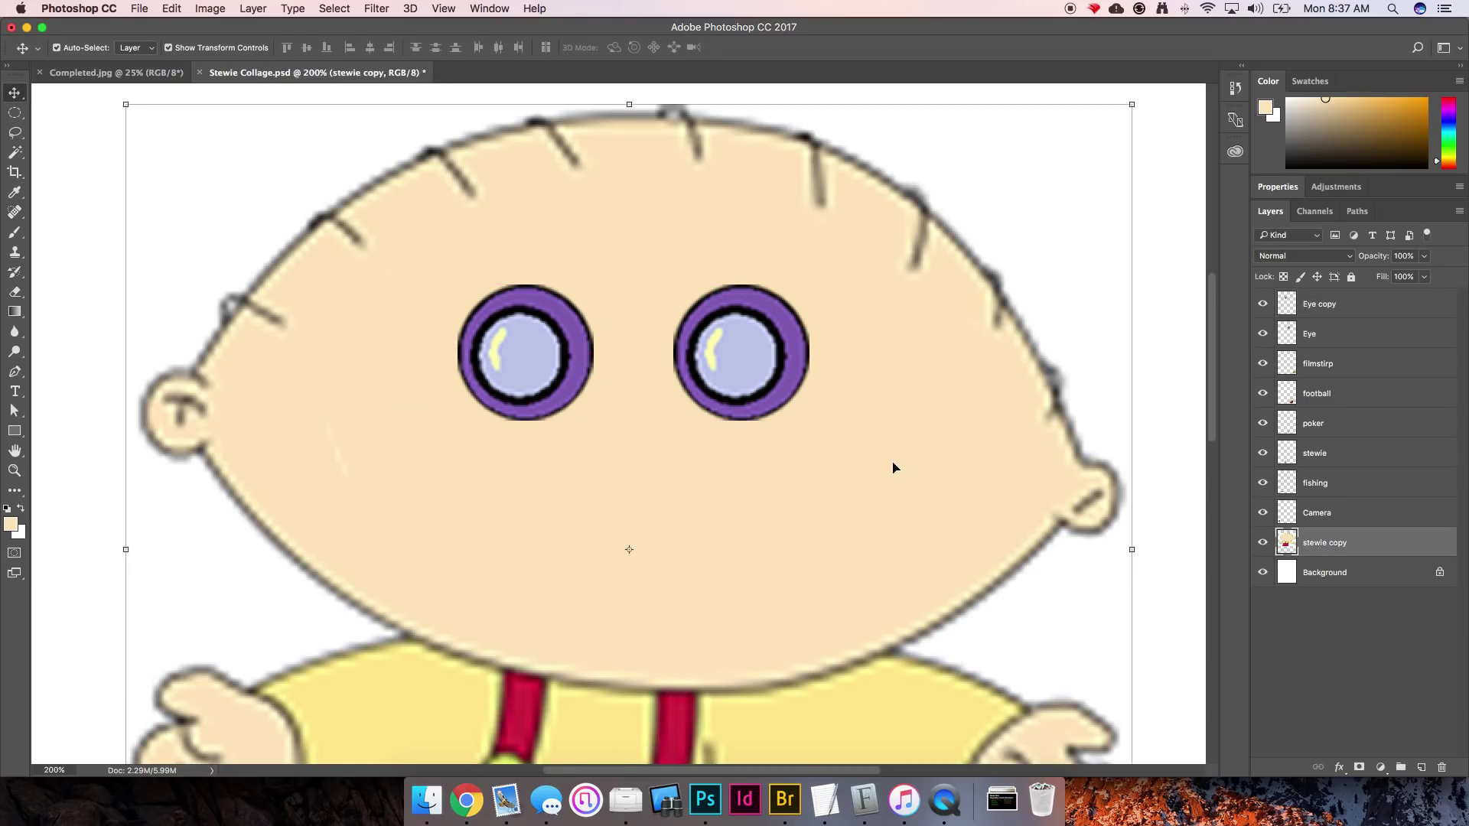